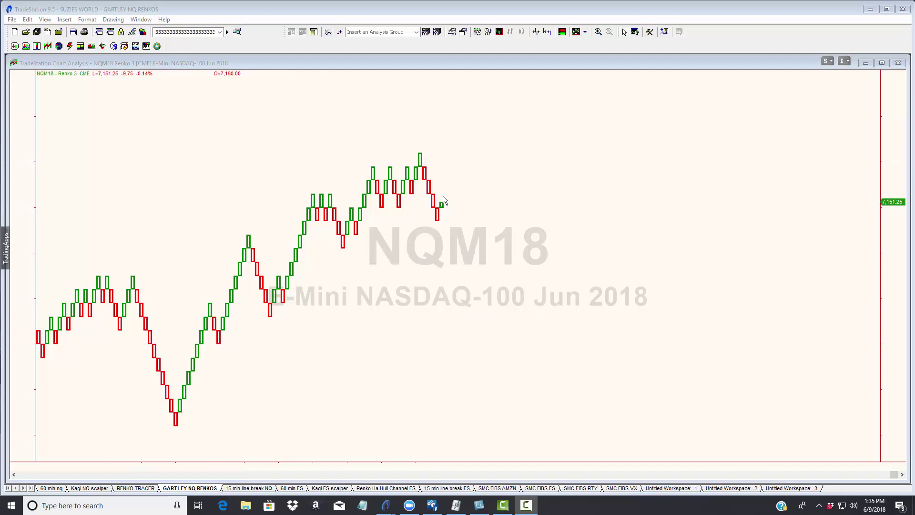
Step: Place an 'A' text label just above the highest green brick on the NQM18 Renko chart
click(624, 32)
click(650, 32)
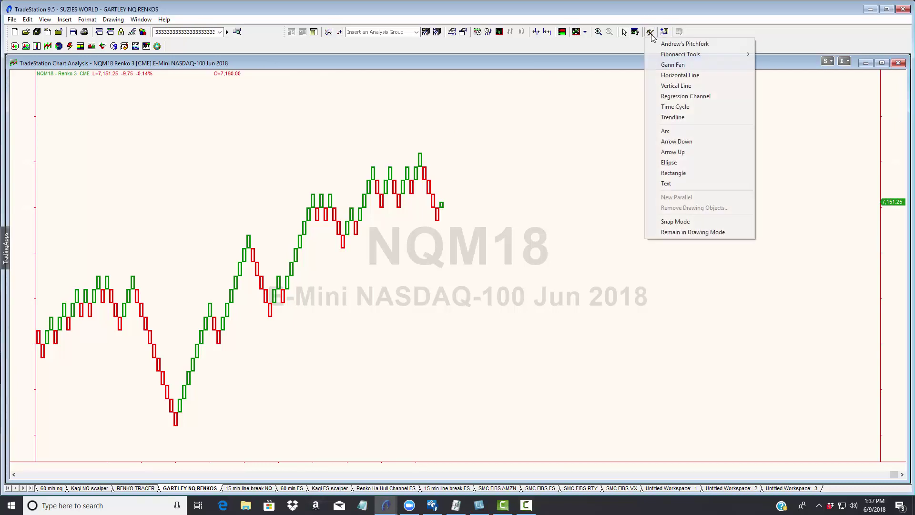
click(653, 184)
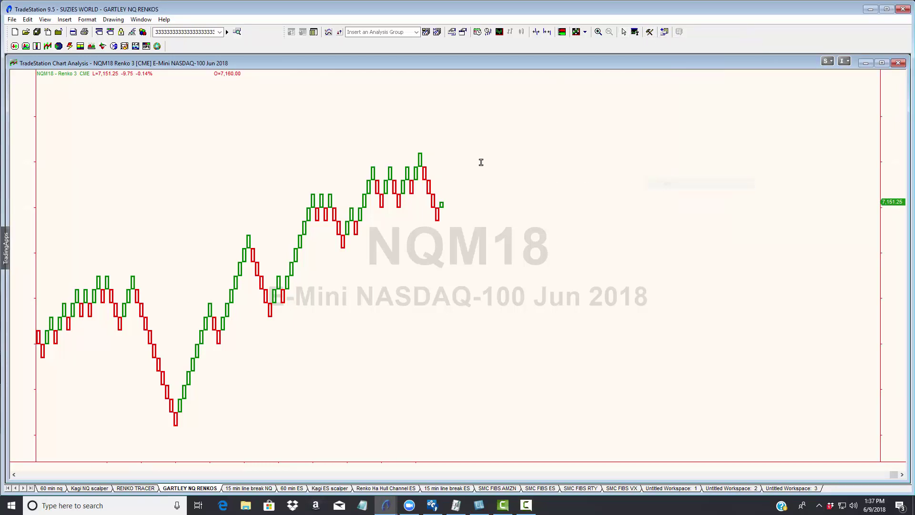
click(421, 144)
text(A)
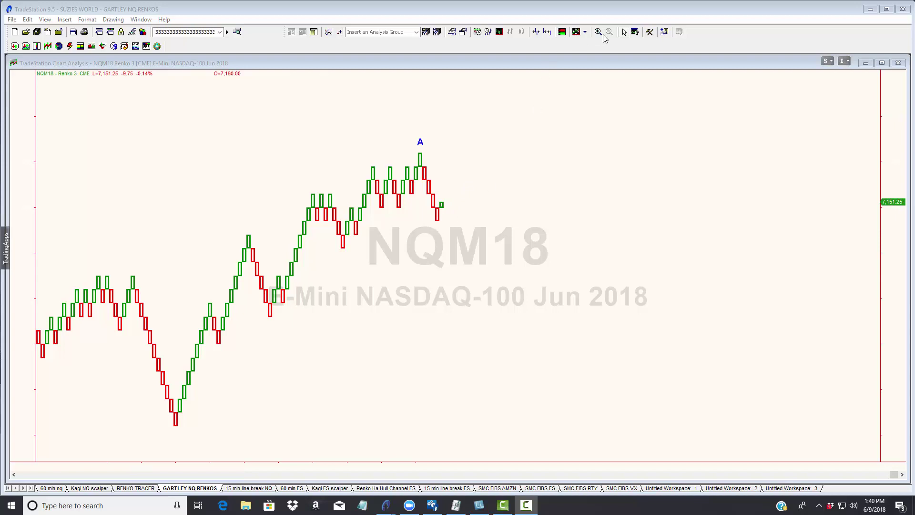
Step: Add another text label below the last red brick at the pullback low and bring up its editing options
click(648, 34)
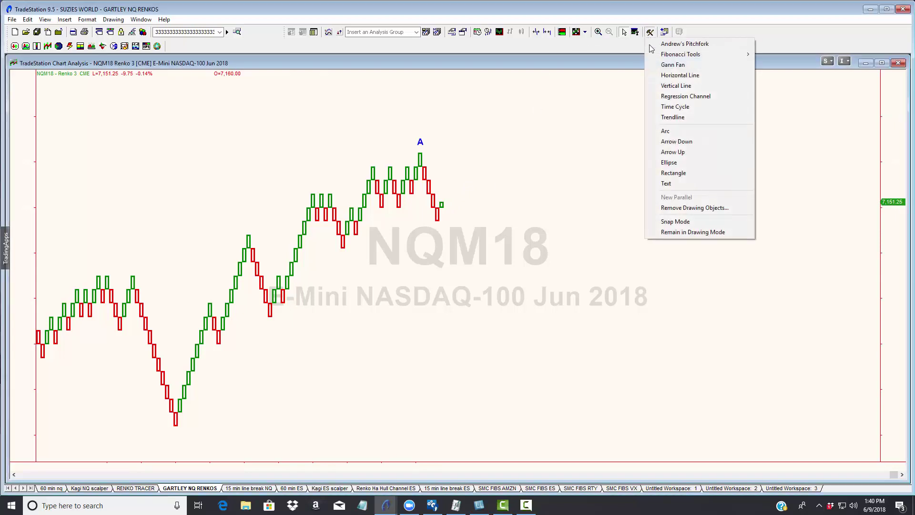
click(654, 185)
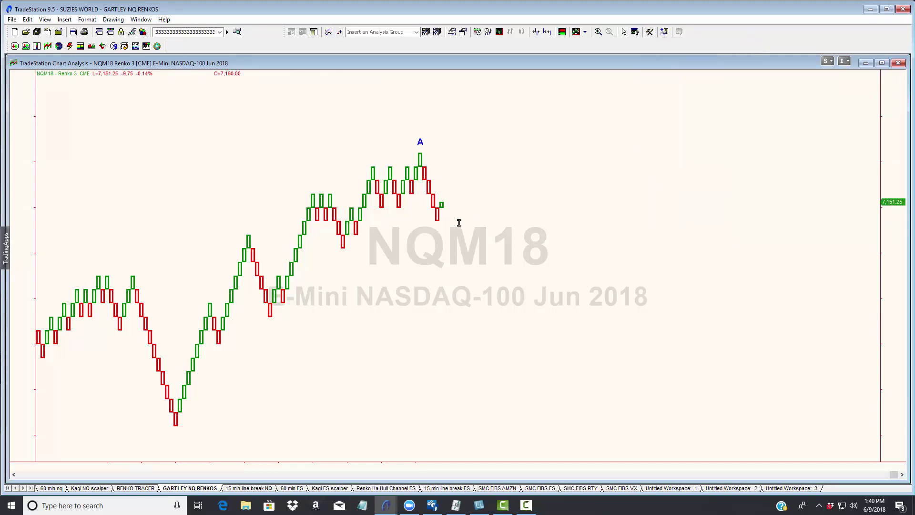
click(433, 228)
right_click(433, 228)
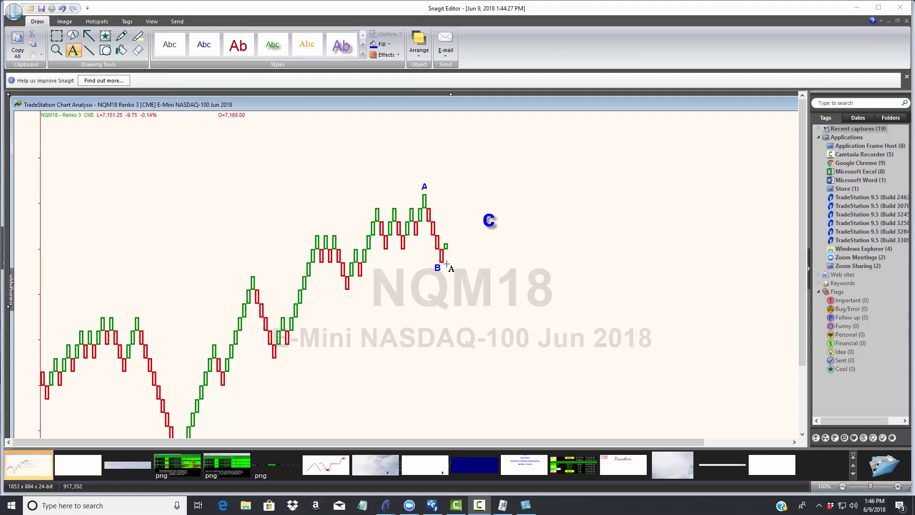
click(89, 37)
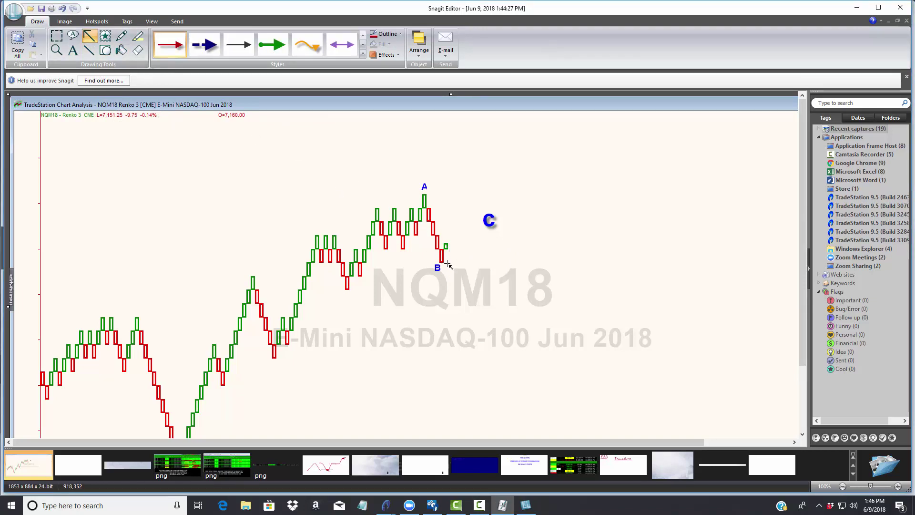
drag(450, 246, 485, 222)
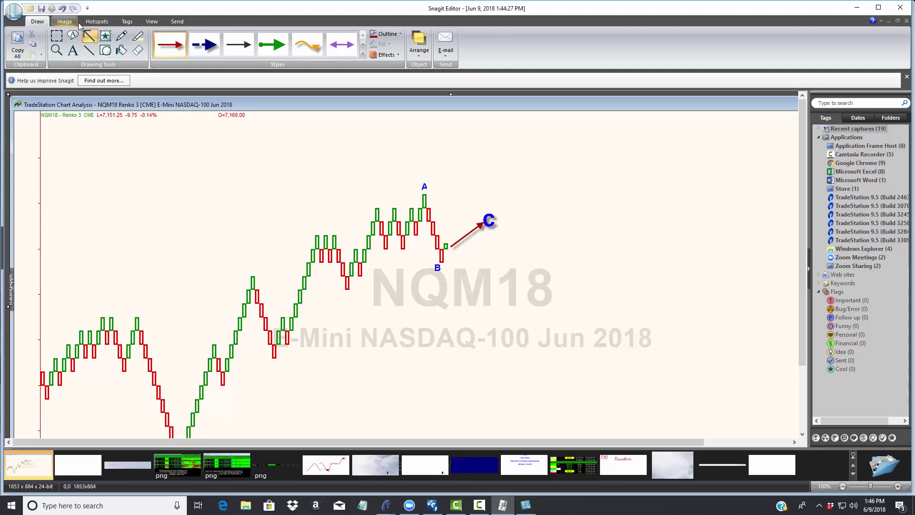
click(490, 226)
double_click(490, 226)
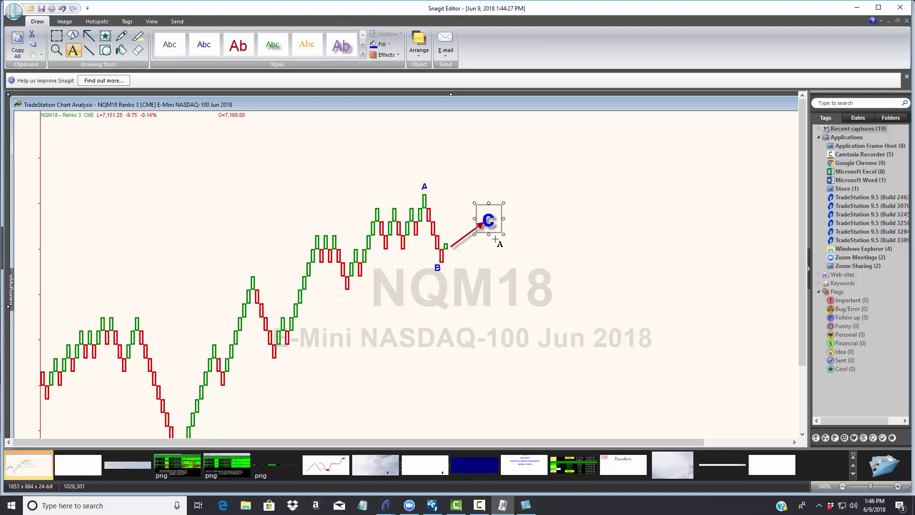
mouse_move(494, 234)
mouse_down()
mouse_move(501, 267)
mouse_move(500, 240)
mouse_up()
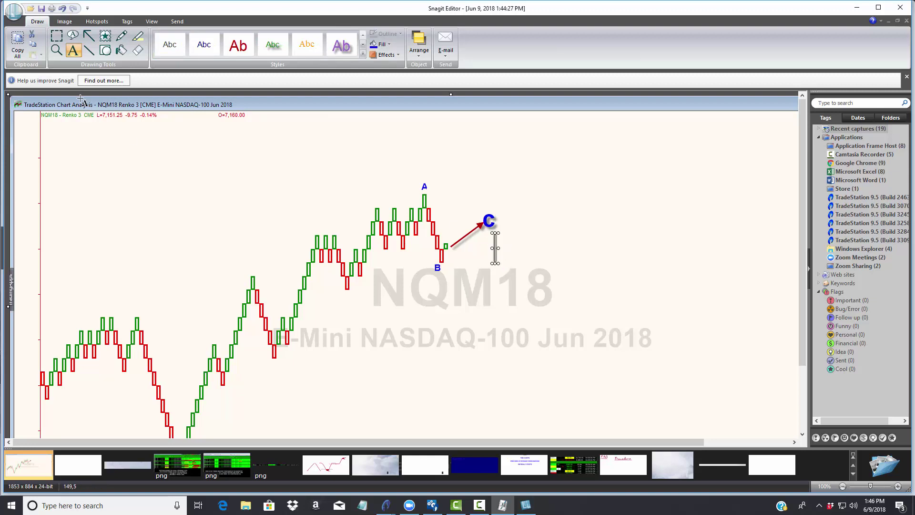
click(89, 35)
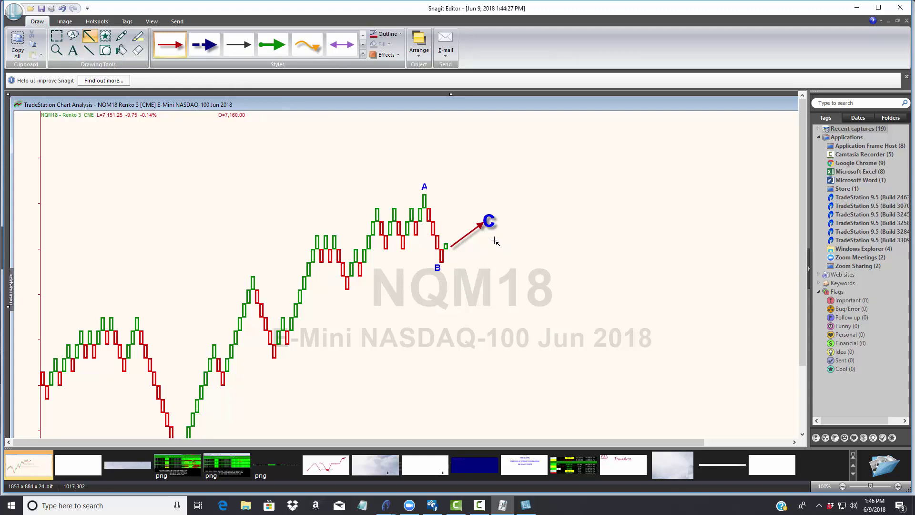
Step: Draw a red arrow downward from below C and nudge its head slightly right and up
drag(495, 241, 504, 268)
click(489, 221)
click(484, 235)
click(486, 223)
click(500, 265)
drag(500, 265, 503, 263)
Step: Add a short red arrow pointing right just below the downward arrow
click(508, 268)
mouse_move(512, 273)
mouse_down()
mouse_move(524, 273)
mouse_move(502, 266)
mouse_move(503, 273)
mouse_up()
click(89, 51)
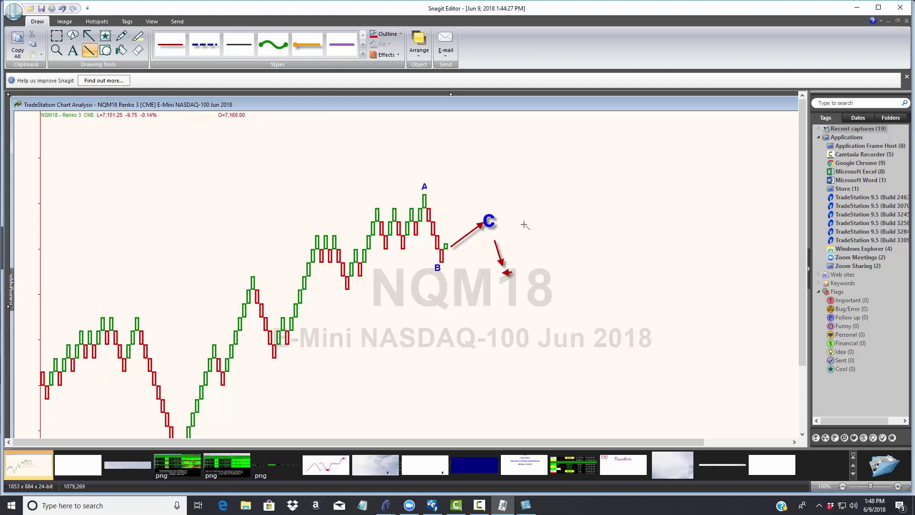
Step: Draw a horizontal red line level with C, then a long red arrow heading down-right
drag(525, 224, 567, 224)
click(553, 294)
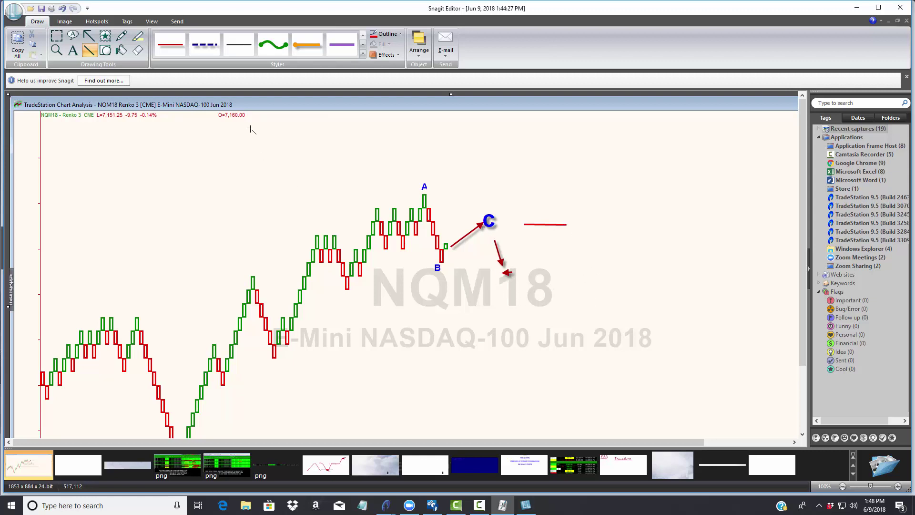
click(89, 36)
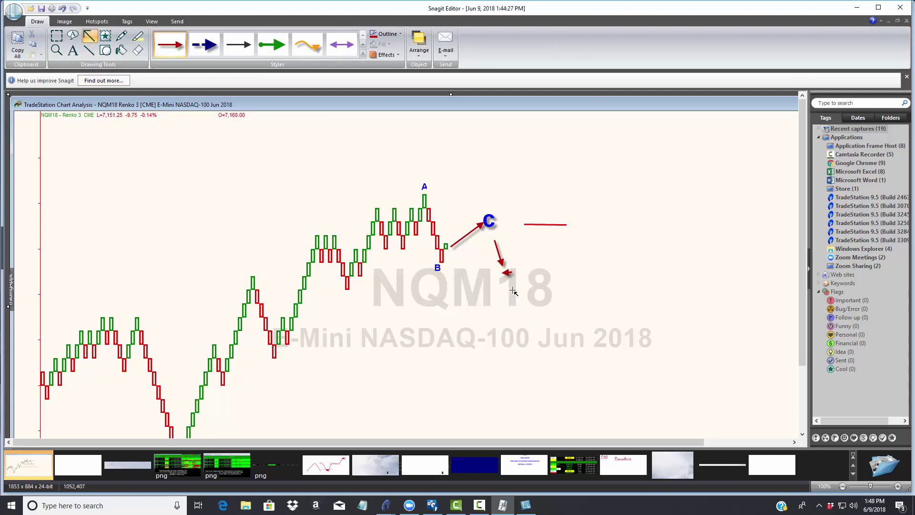
drag(513, 291, 534, 346)
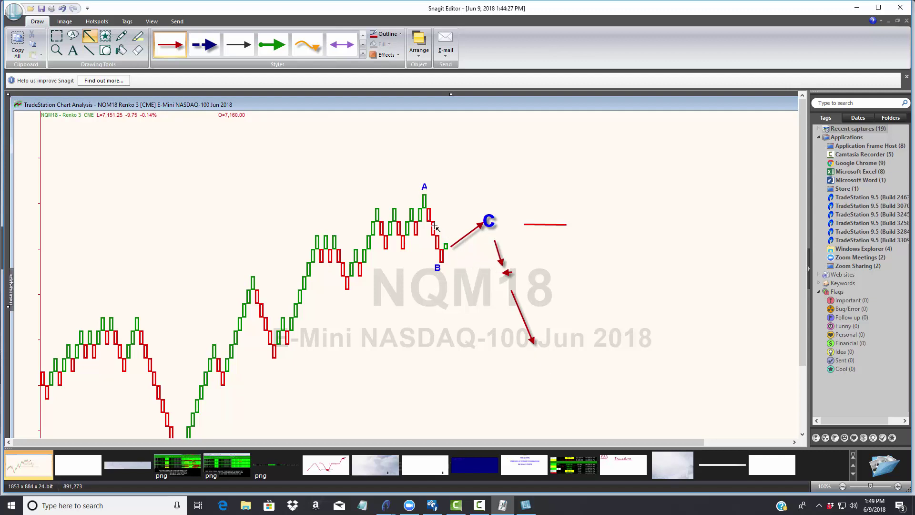
Step: Check the C label, horizontal line and long arrow, then shift the long arrow slightly down-right
click(492, 230)
click(478, 233)
click(526, 224)
click(533, 342)
click(548, 225)
click(545, 351)
click(532, 340)
mouse_move(532, 340)
mouse_down()
mouse_move(538, 346)
mouse_move(535, 339)
mouse_up()
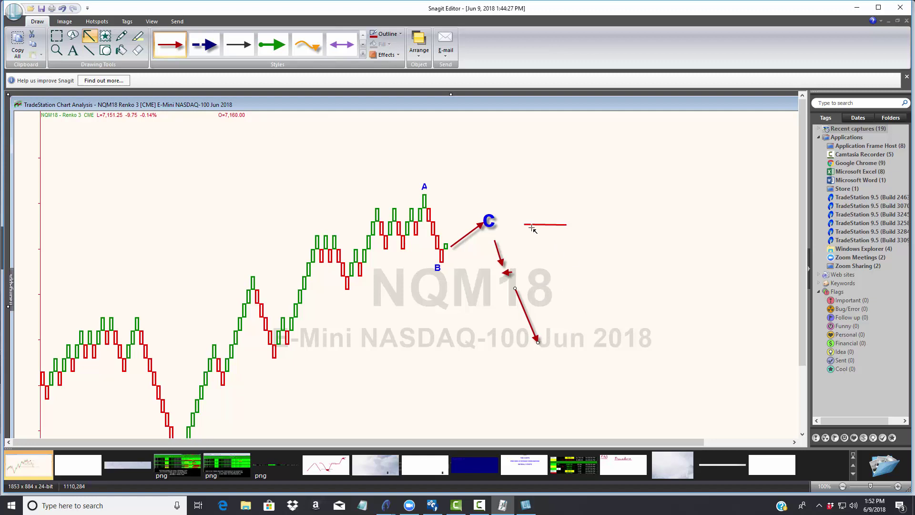
Step: Move the C label far to the right and nudge the rising arrow down and right
click(490, 222)
drag(491, 224, 691, 245)
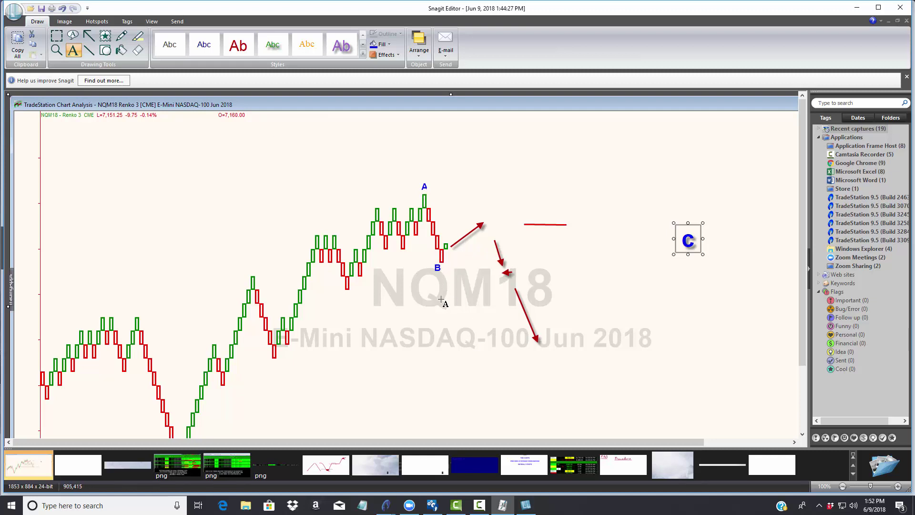
click(480, 225)
click(480, 225)
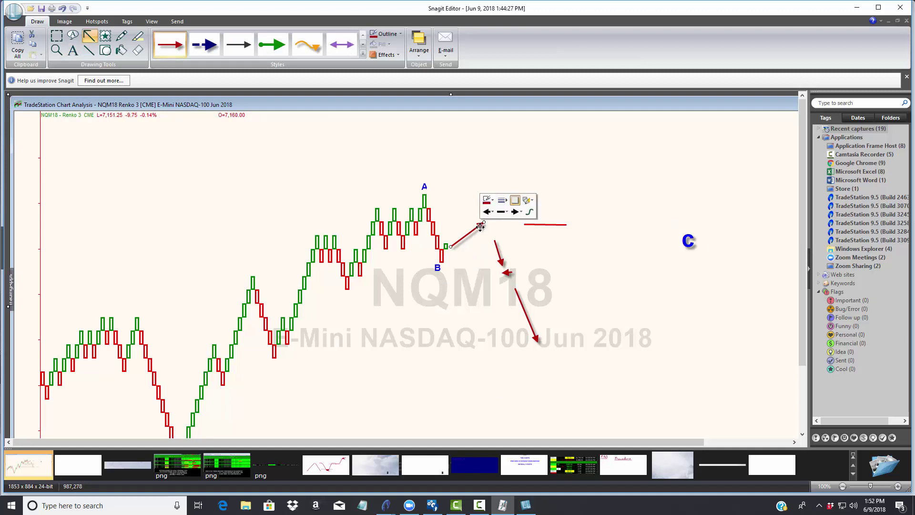
mouse_move(481, 225)
mouse_down()
mouse_move(488, 224)
mouse_move(481, 234)
mouse_move(492, 224)
mouse_move(487, 232)
mouse_up()
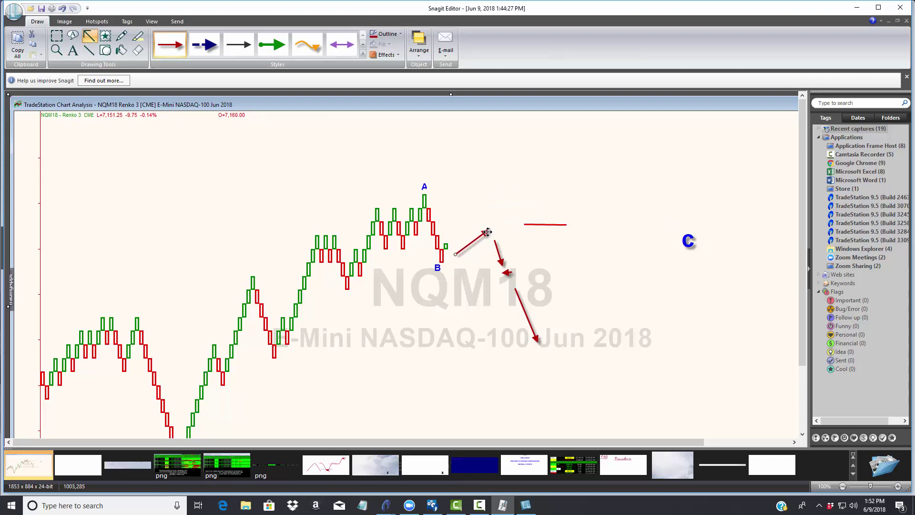
Step: Delete the old rising arrow and redraw a long red arrow rising up-right from B
right_click(486, 233)
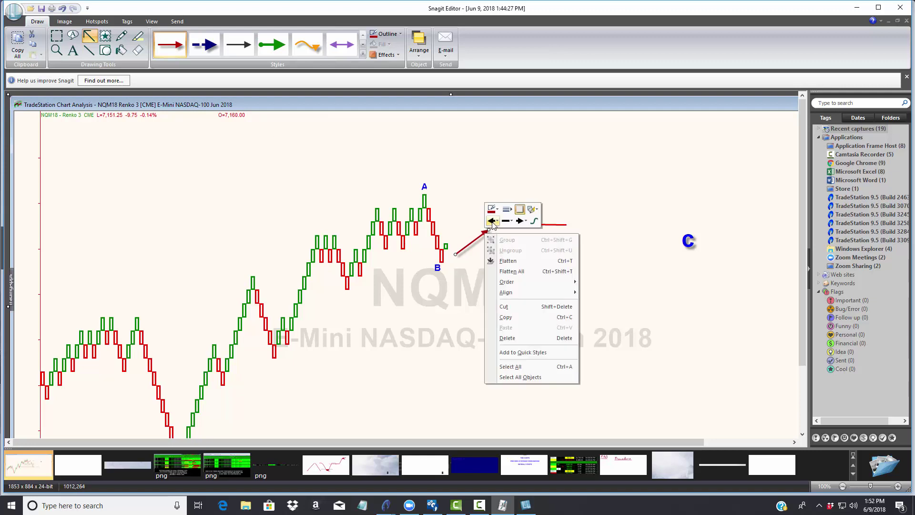
click(507, 338)
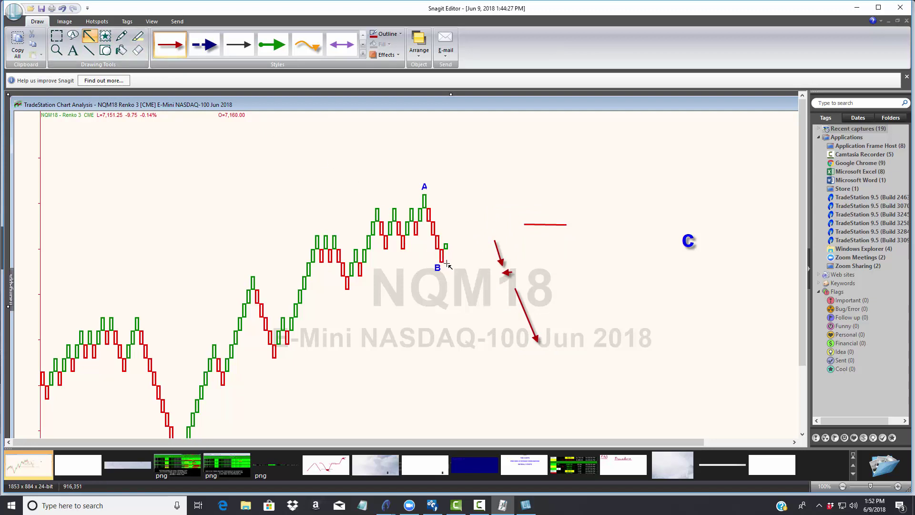
drag(452, 240, 540, 139)
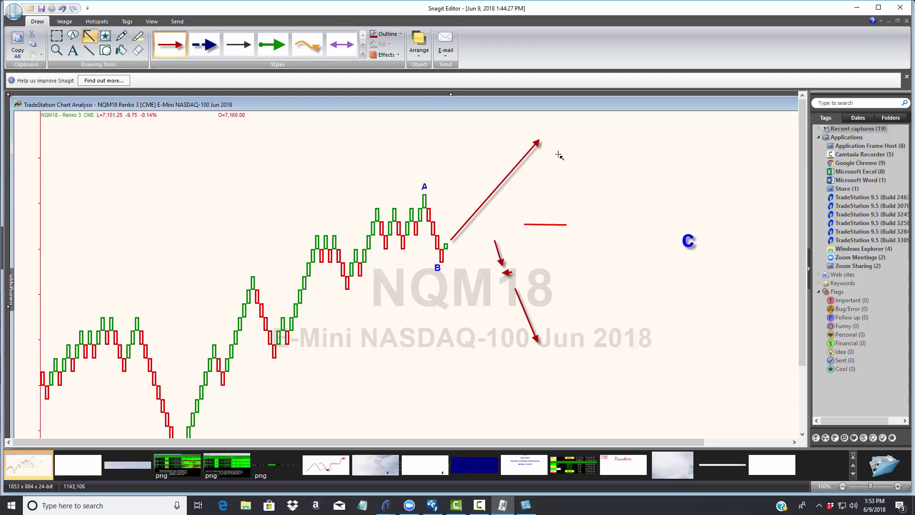
mouse_move(688, 240)
mouse_down()
mouse_move(591, 149)
mouse_move(549, 130)
mouse_move(691, 167)
mouse_move(686, 234)
mouse_up()
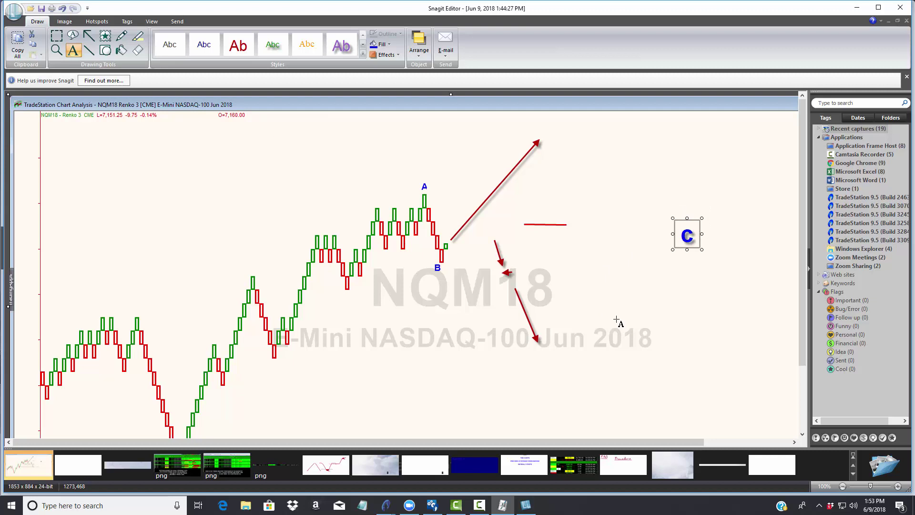
click(689, 307)
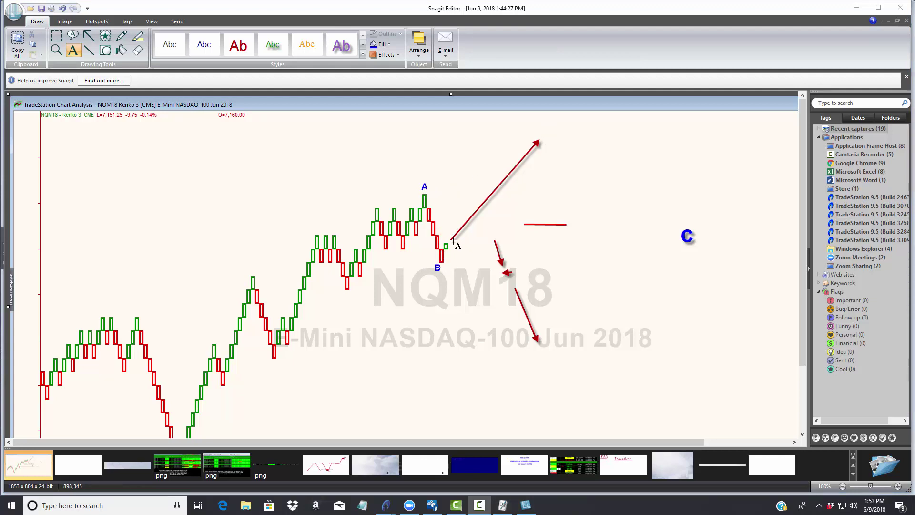
mouse_move(508, 276)
mouse_down()
mouse_move(543, 334)
mouse_move(503, 263)
mouse_up()
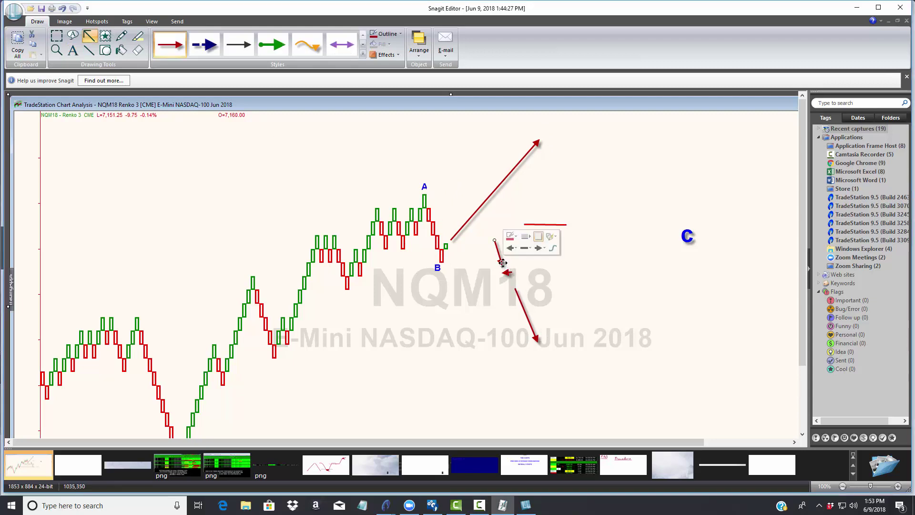
Step: Delete the short red arrow, leftover arrowhead, arrow over the watermark and small stray arrow near B
right_click(502, 263)
click(546, 366)
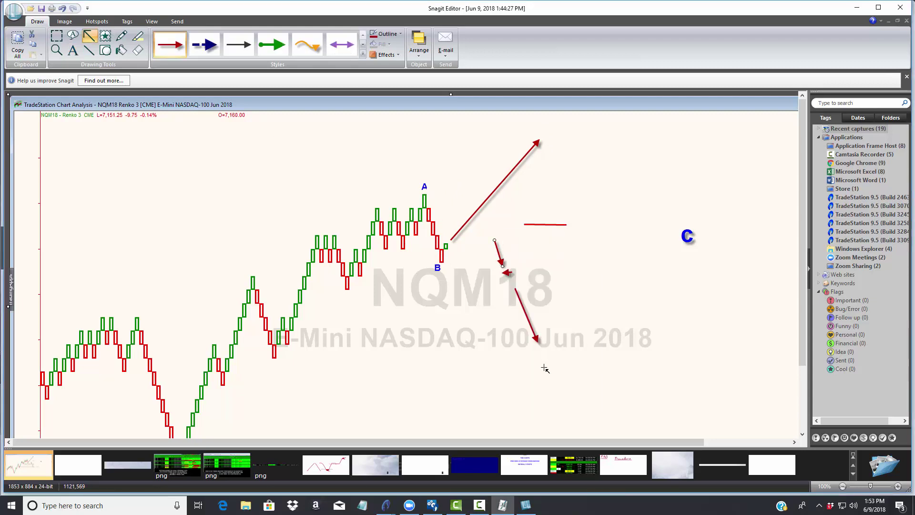
right_click(508, 272)
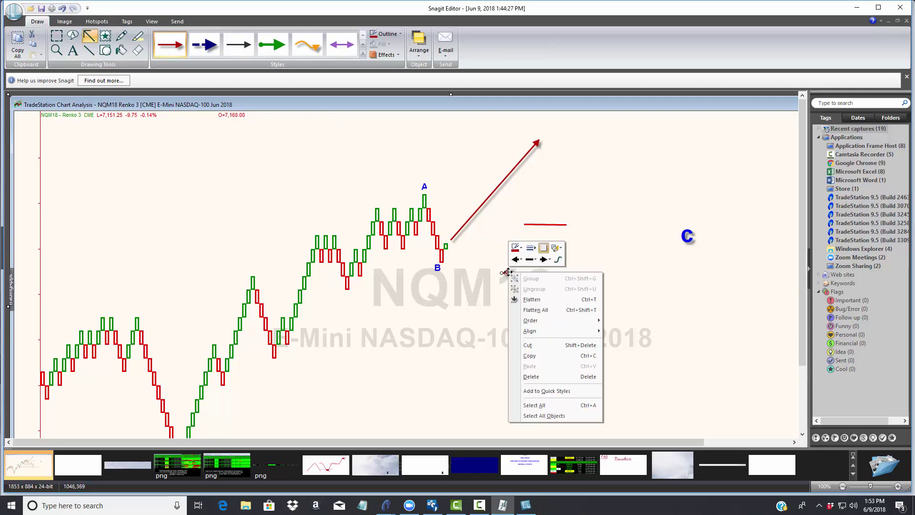
click(536, 359)
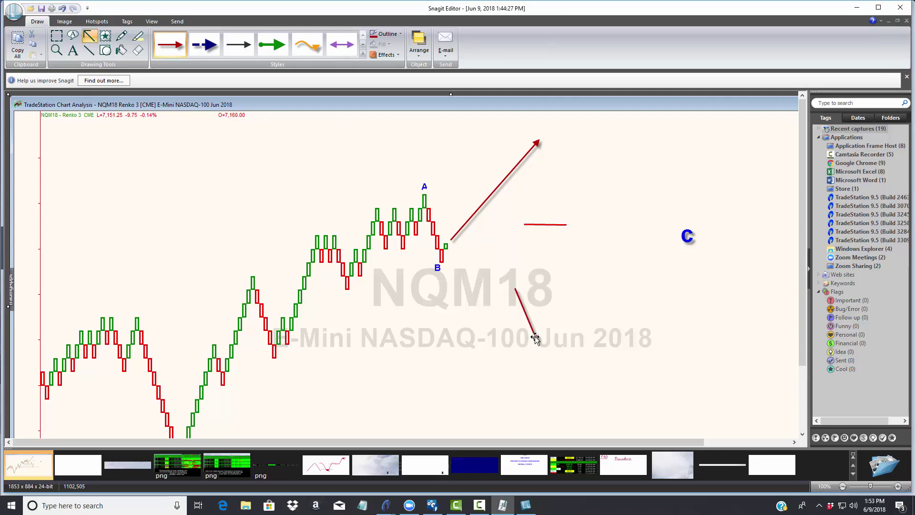
right_click(535, 338)
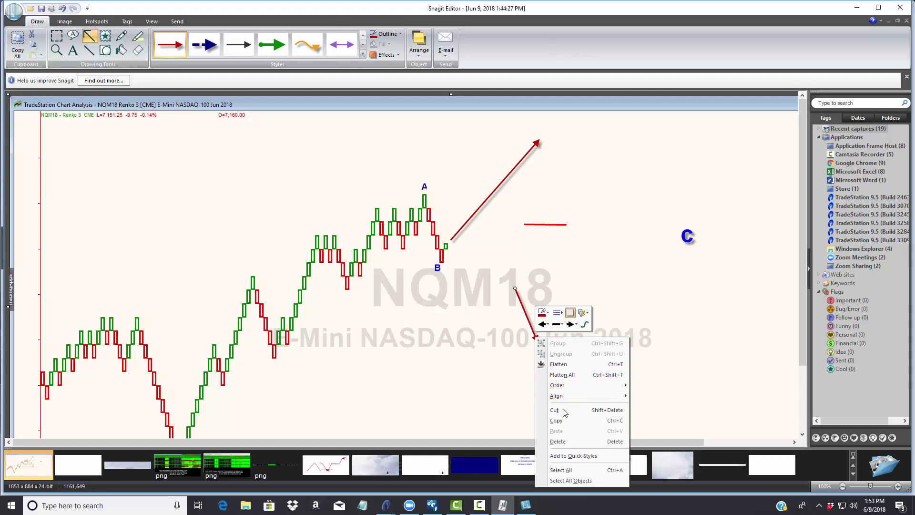
click(564, 442)
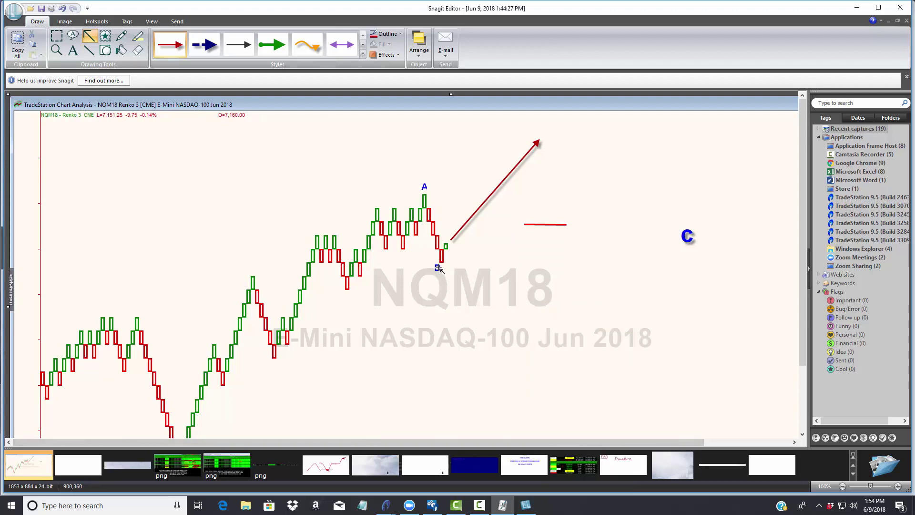
drag(438, 270, 425, 275)
right_click(438, 270)
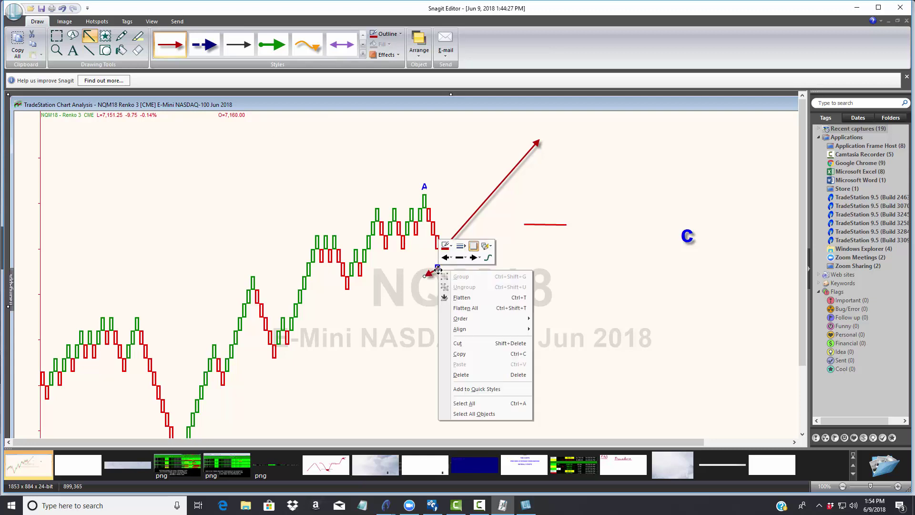
right_click(436, 267)
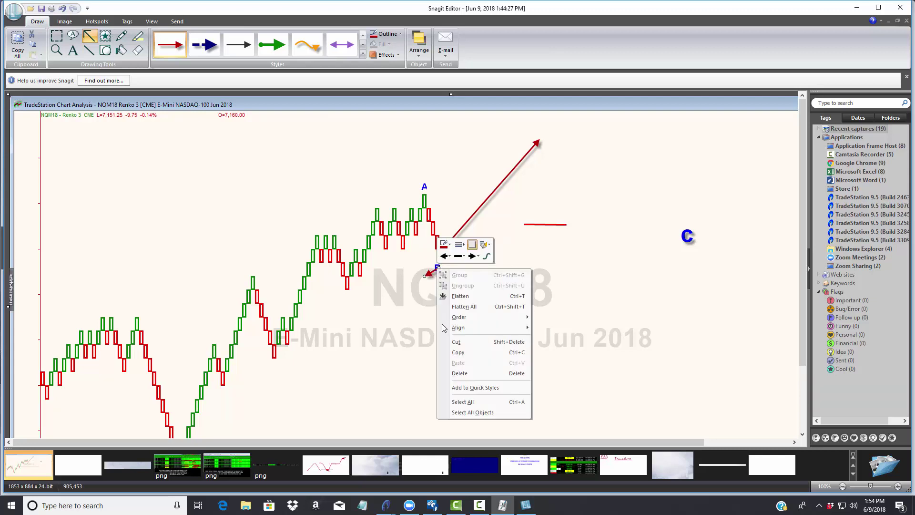
click(469, 373)
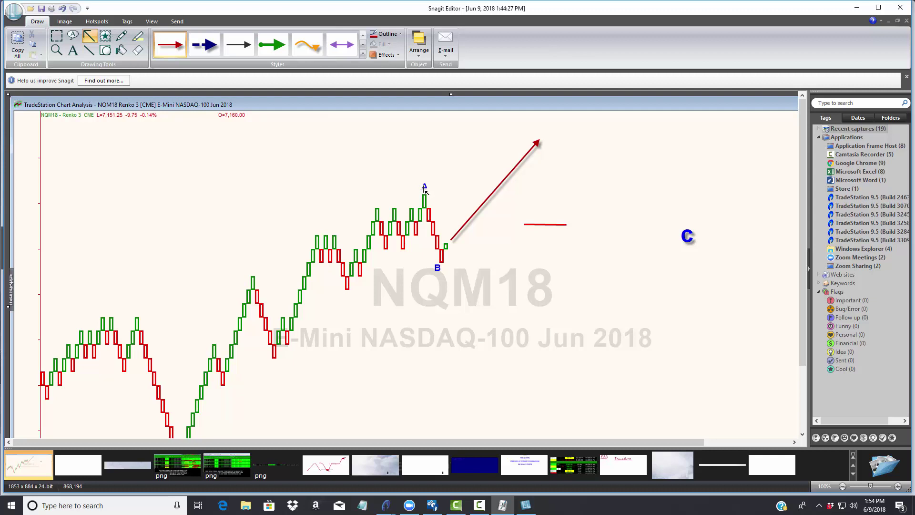
Step: Drop small red arrowhead markers on the A peak and the B low
click(424, 189)
click(427, 191)
click(436, 267)
drag(438, 269, 442, 273)
Step: Add a blue 'A' text label just under the red B-low marker and discard an extra empty box
click(73, 51)
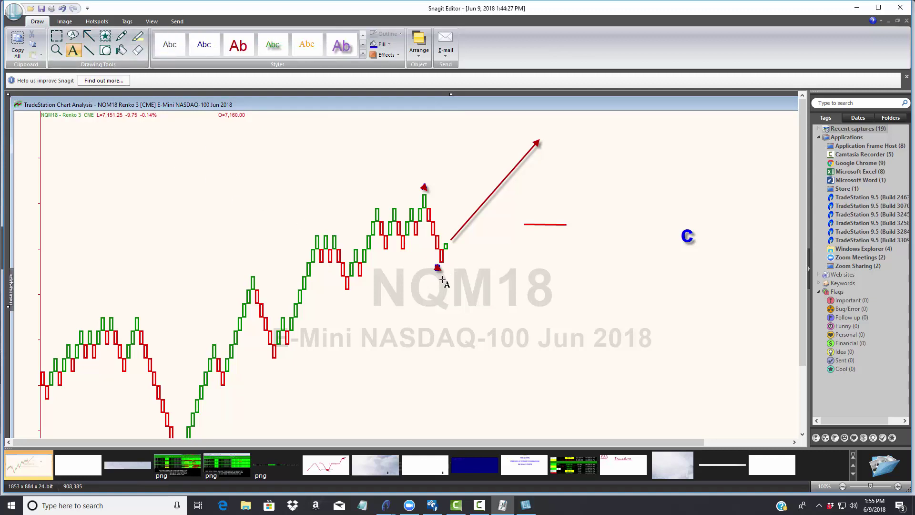
drag(443, 285, 460, 307)
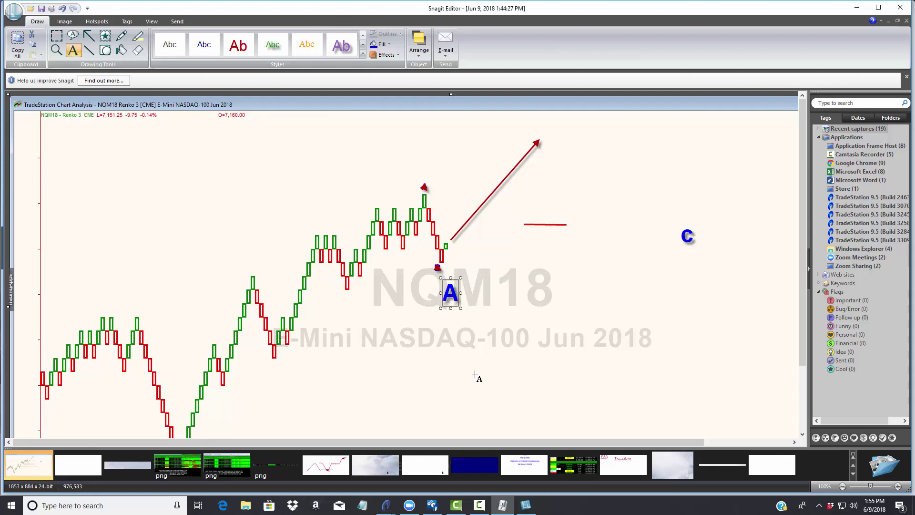
double_click(453, 293)
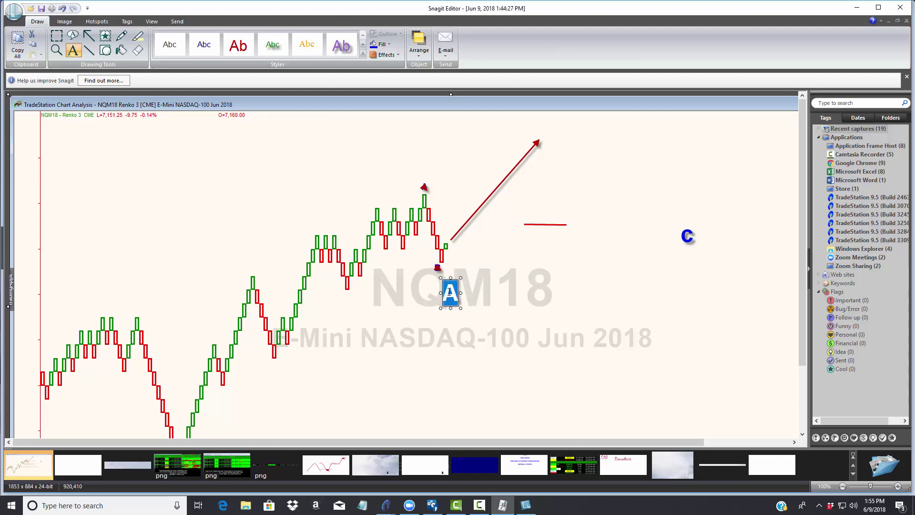
drag(442, 277, 441, 276)
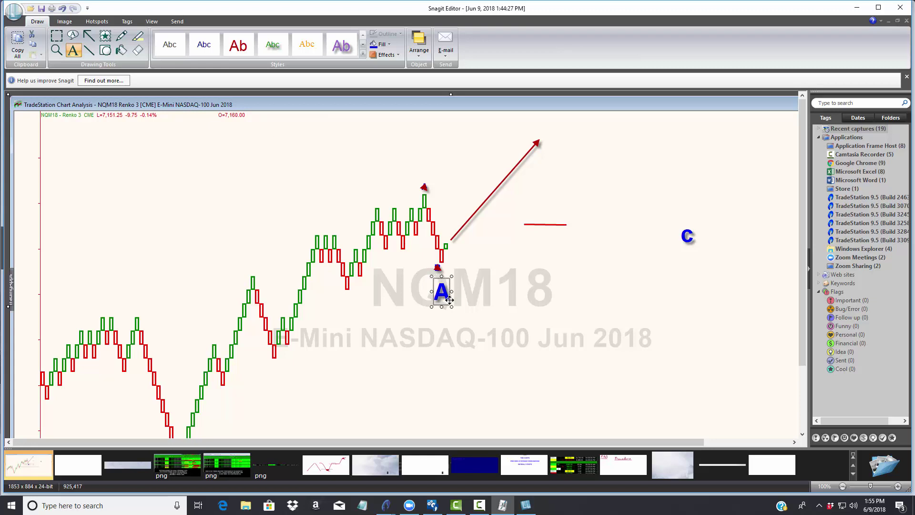
click(475, 306)
drag(452, 332, 551, 383)
key(Escape)
Step: Draw a red arrow descending from the rising arrow's tip and label that peak 'B', raised slightly
click(89, 36)
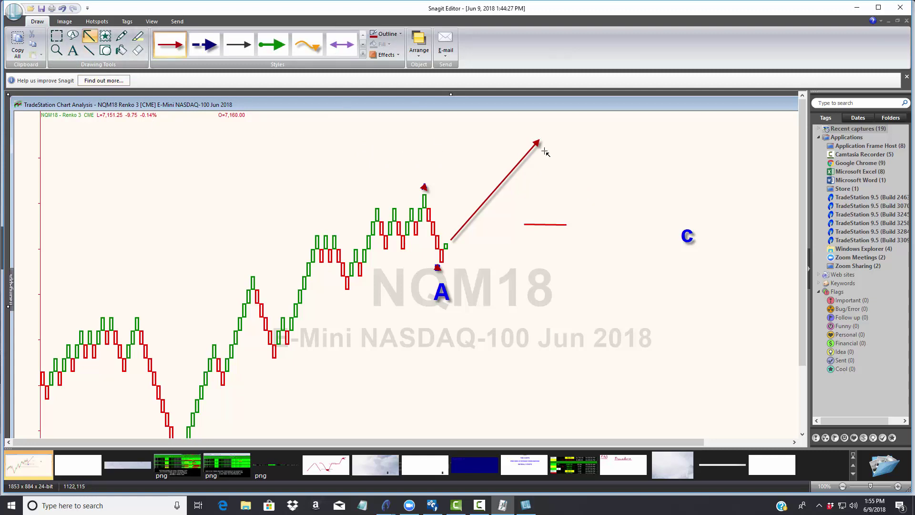
drag(550, 151, 601, 217)
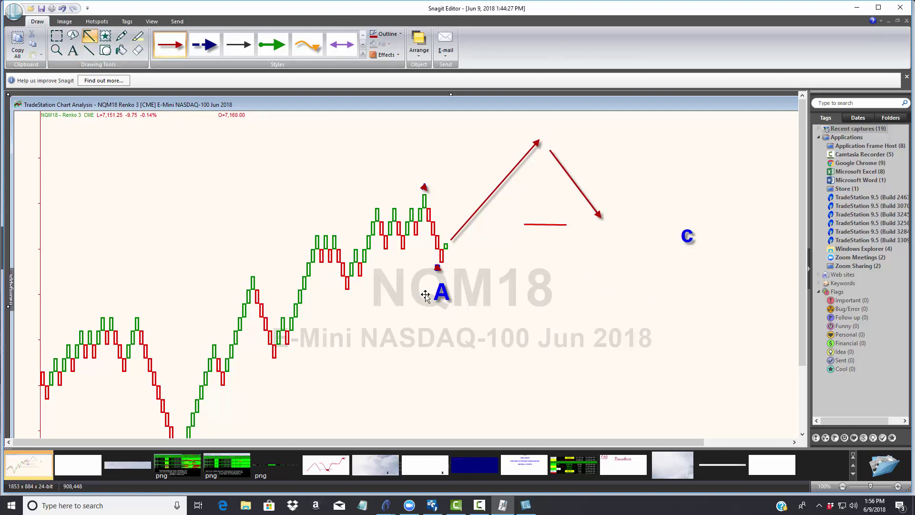
click(72, 50)
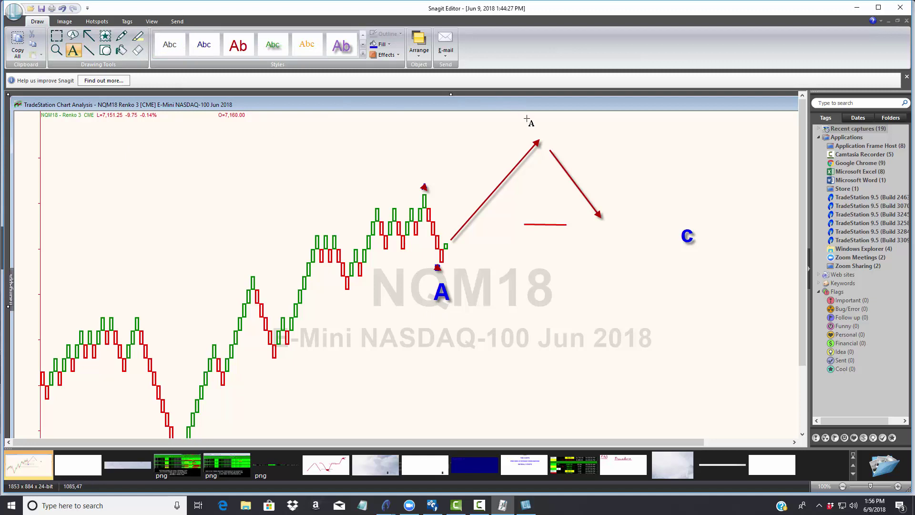
drag(535, 123, 560, 151)
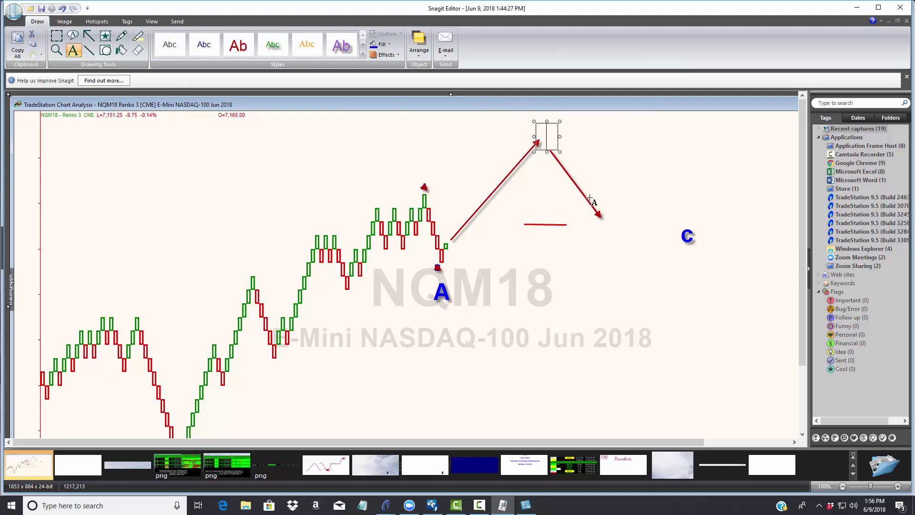
text(B)
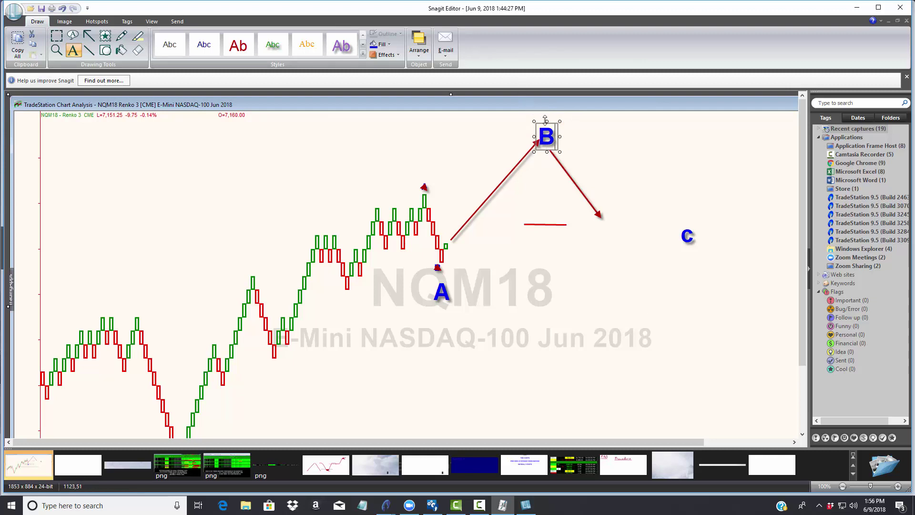
drag(545, 122, 541, 142)
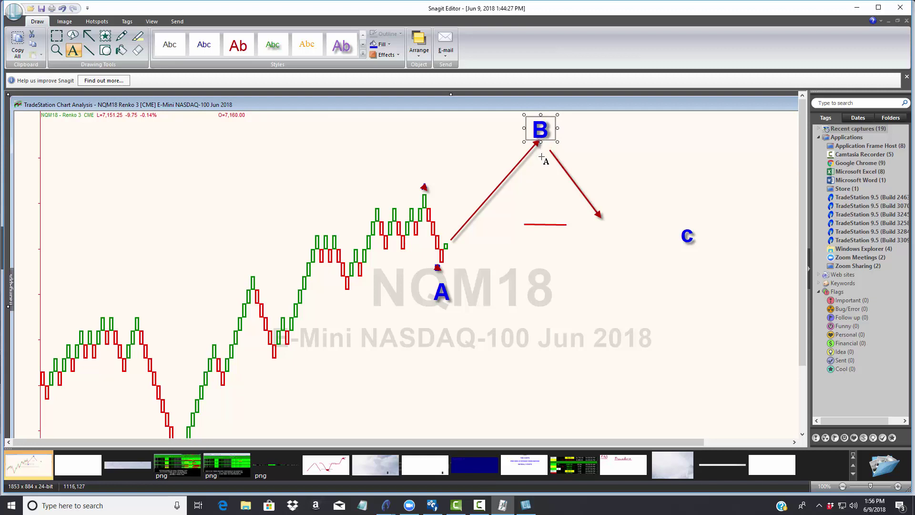
click(550, 174)
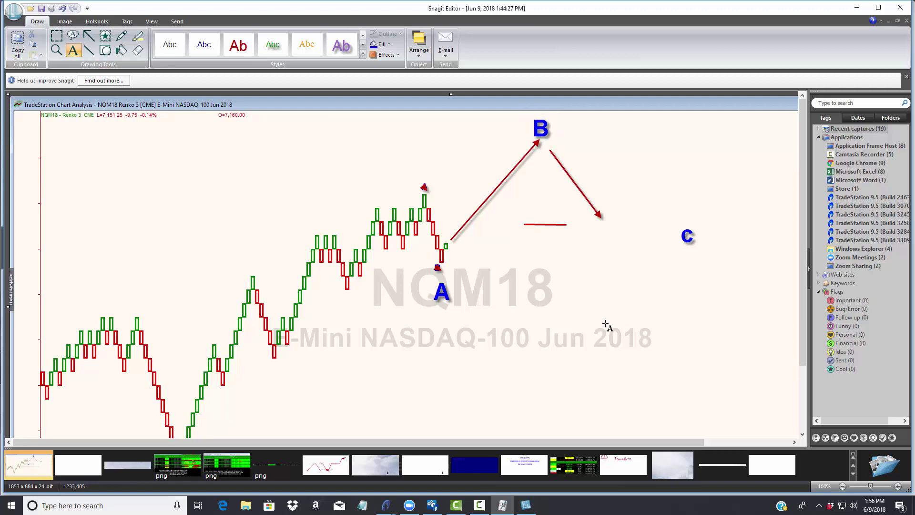
click(685, 239)
click(611, 233)
Step: Draw a short red arrow rising up-right from the B-to-C arrow's end and move C there
click(88, 35)
drag(610, 218, 625, 183)
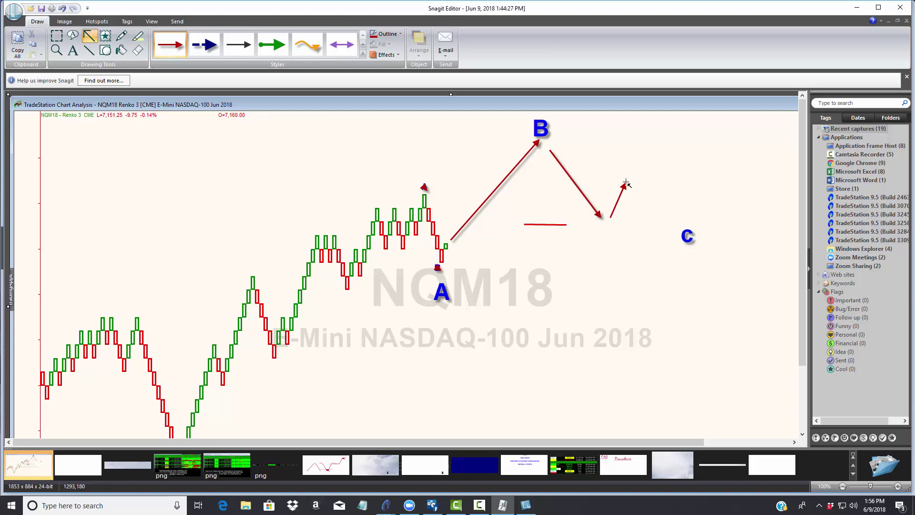
click(678, 237)
drag(678, 237, 603, 235)
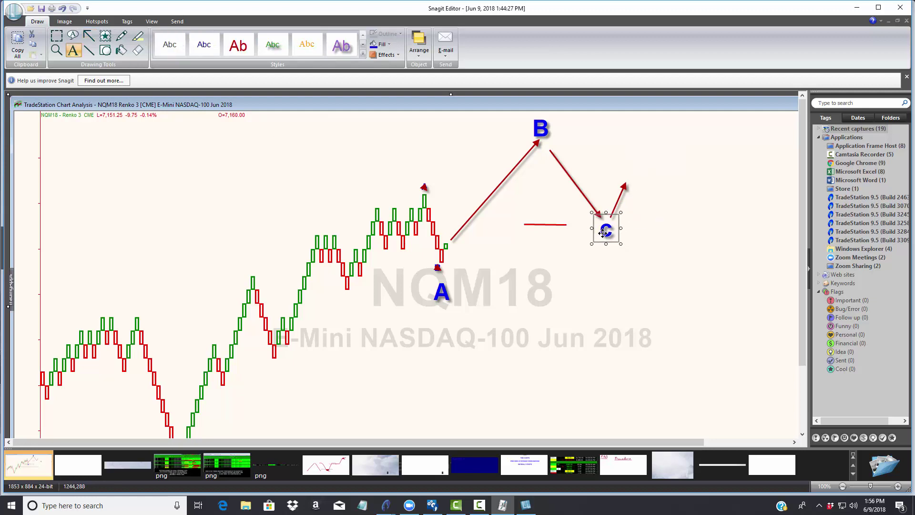
click(649, 279)
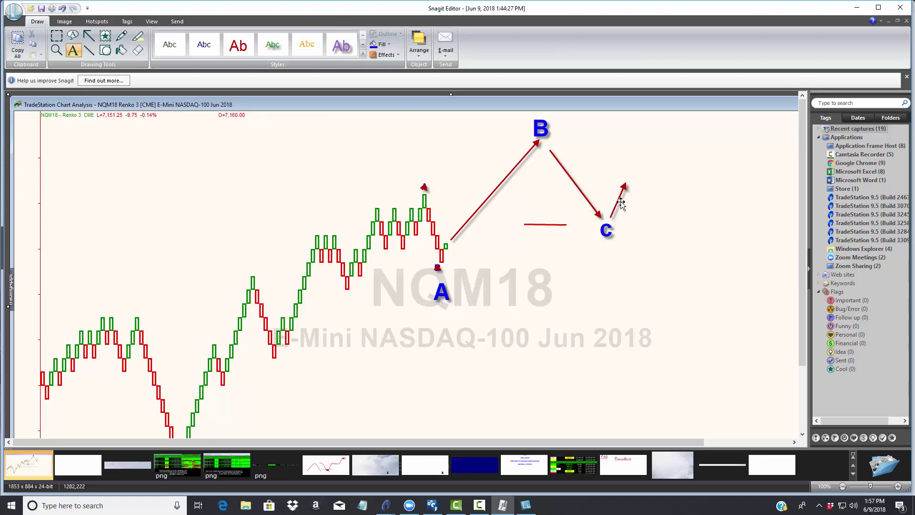
Step: Draw a short horizontal red line just right of the C label
click(617, 202)
click(620, 235)
click(89, 51)
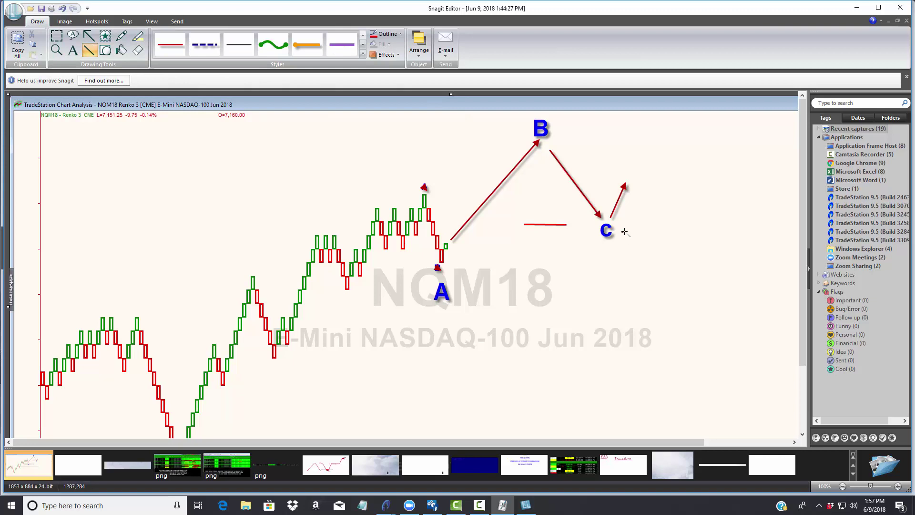
drag(622, 232, 657, 232)
Step: Delete the old red line between the arrows, left of C
right_click(542, 224)
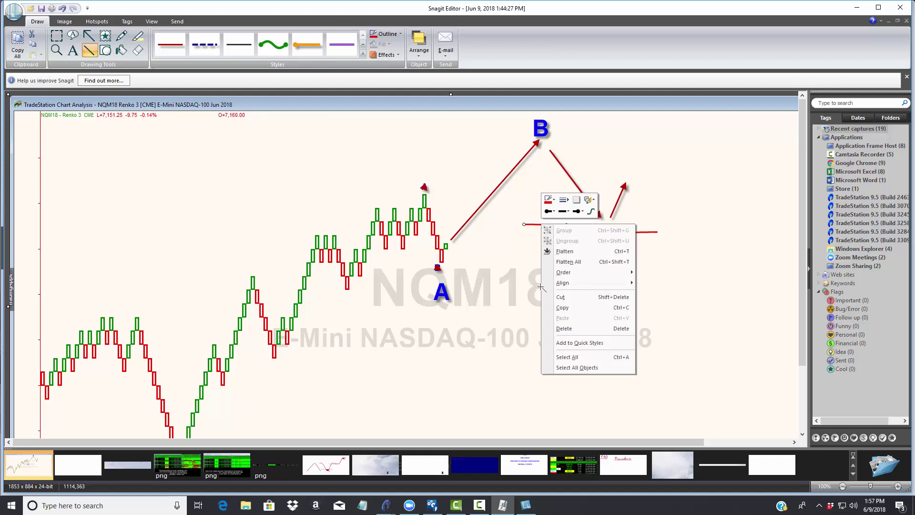
click(561, 329)
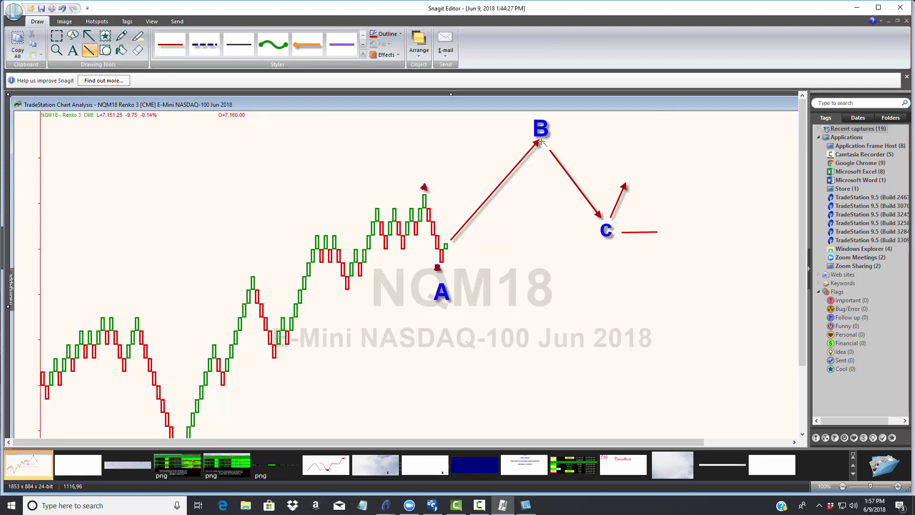
click(608, 232)
click(678, 123)
Step: Delete the short red arrow above C
click(617, 209)
click(624, 191)
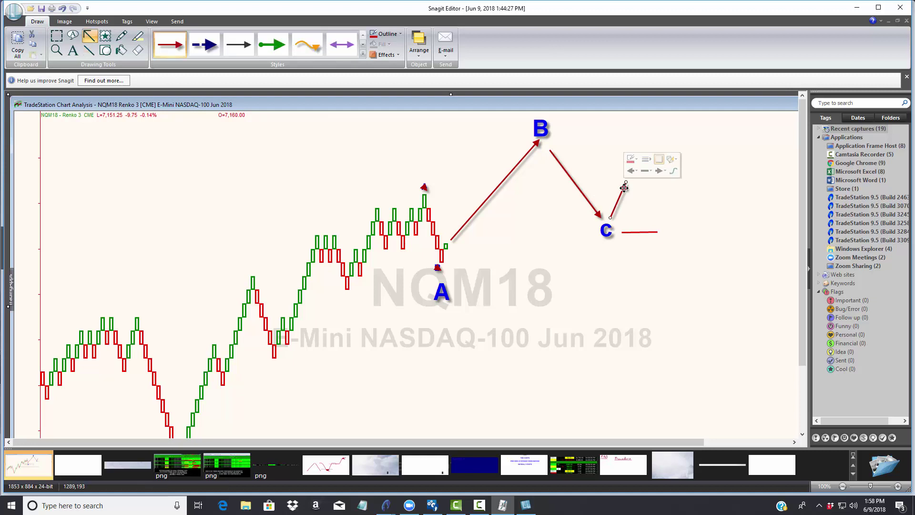
drag(624, 190, 640, 177)
right_click(640, 177)
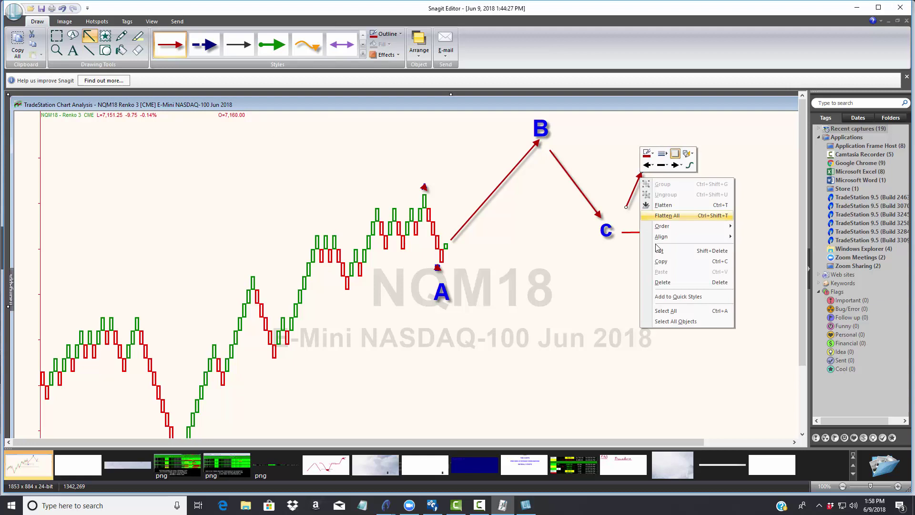
click(667, 283)
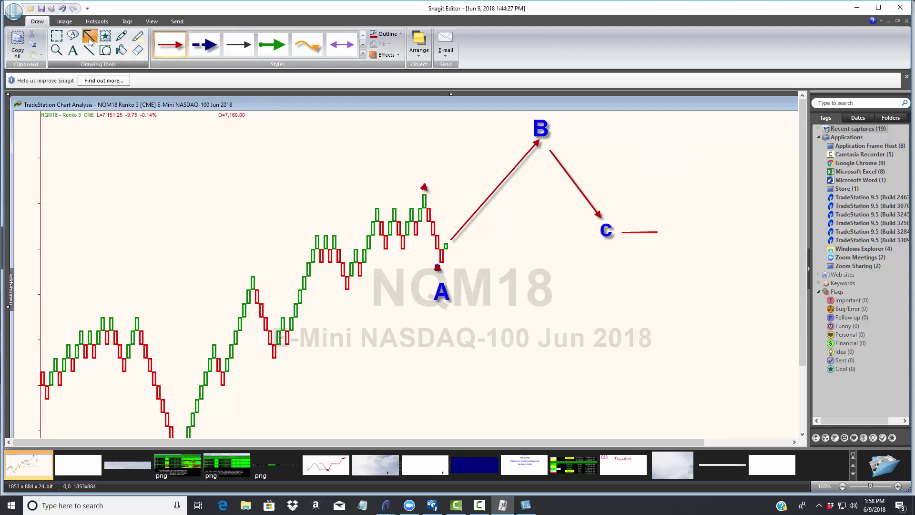
Step: Nudge the C label slightly down-right
click(616, 213)
drag(616, 212, 618, 214)
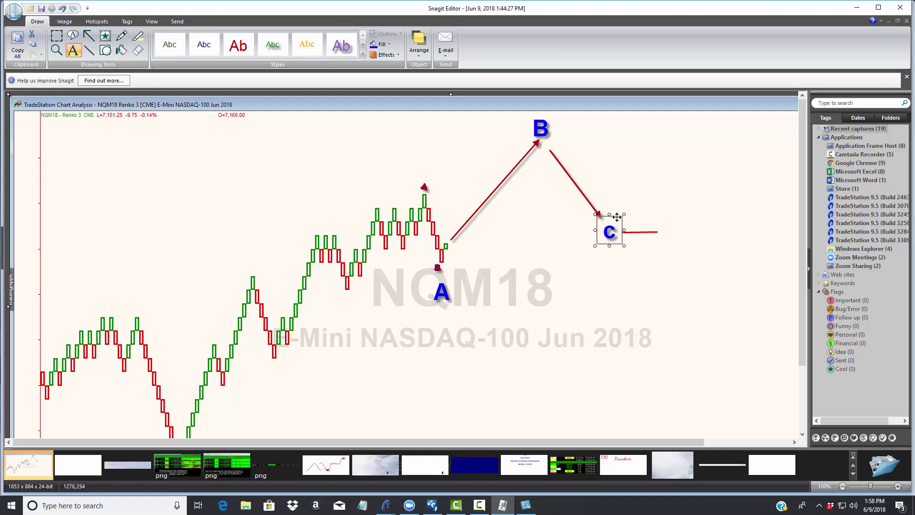
click(691, 382)
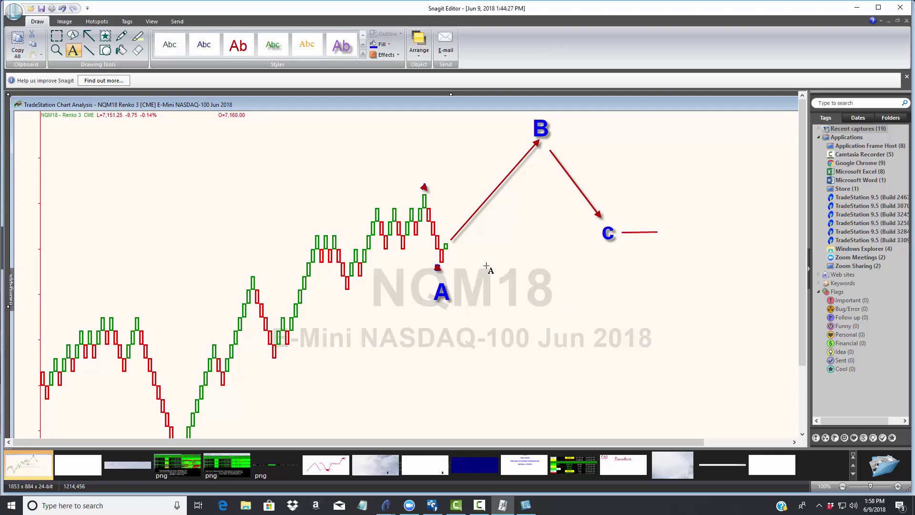
click(88, 36)
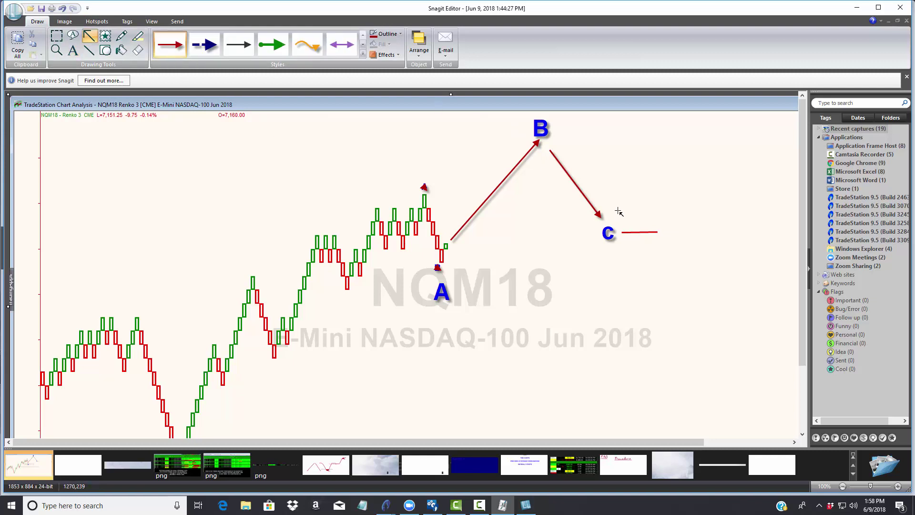
Step: Draw a long red arrow up-right from C and move the short horizontal line beside its tip
drag(620, 213, 669, 131)
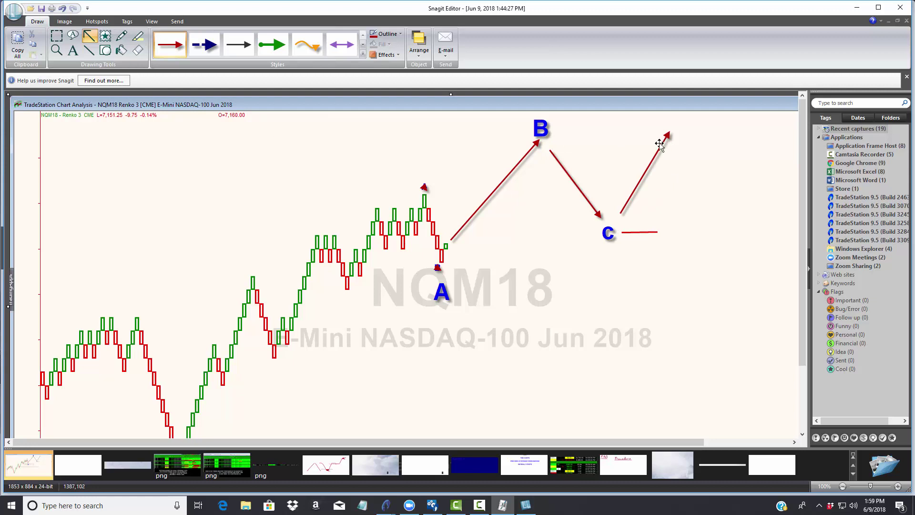
click(649, 232)
drag(649, 233, 661, 233)
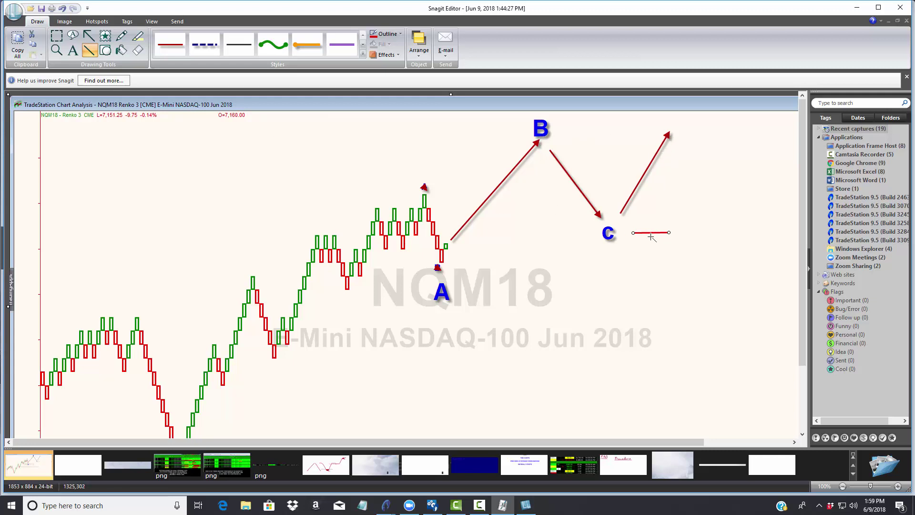
drag(653, 233, 689, 156)
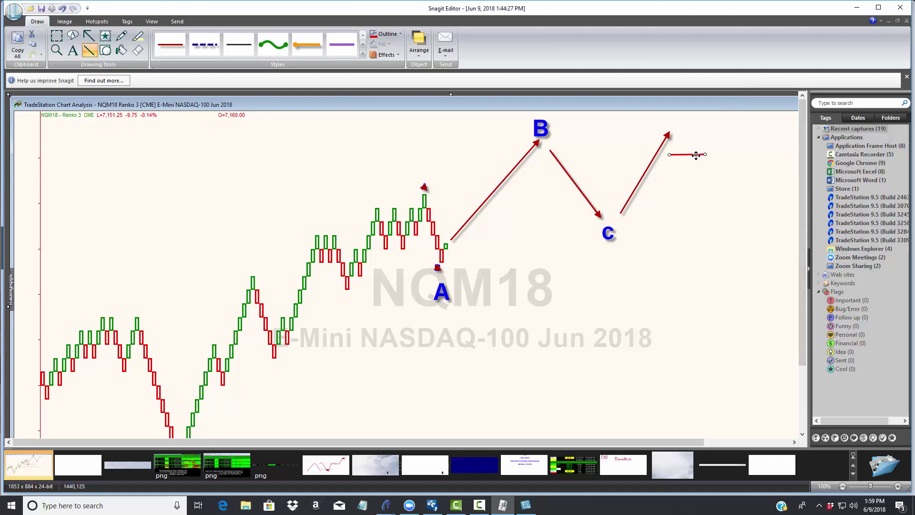
Step: Move the C label up-left onto the B-to-C arrow, with the short line beside it
drag(696, 157, 663, 240)
click(624, 208)
mouse_move(663, 240)
mouse_down()
mouse_move(694, 152)
mouse_move(685, 240)
mouse_move(675, 238)
mouse_up()
click(599, 213)
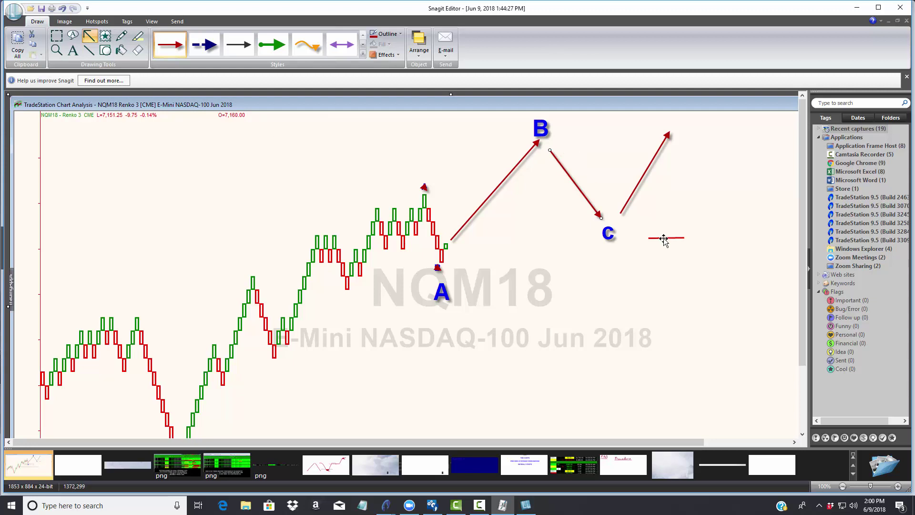
drag(615, 235, 563, 170)
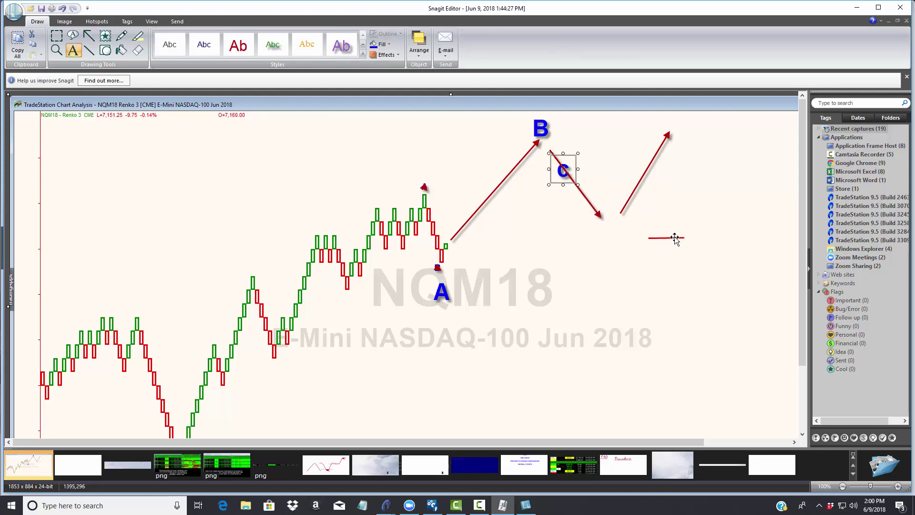
drag(669, 237, 599, 131)
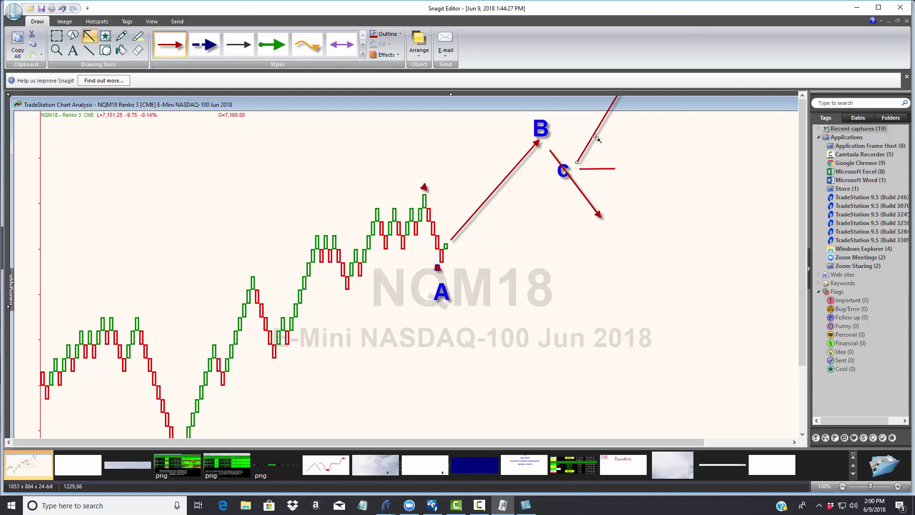
Step: Delete the extra short red arrow
mouse_move(591, 134)
mouse_down()
mouse_move(625, 161)
mouse_move(601, 143)
mouse_up()
right_click(601, 143)
click(634, 250)
Step: Shift the long arrow down-right, placing C below its tip and the short line beside C
drag(595, 126, 645, 177)
click(565, 179)
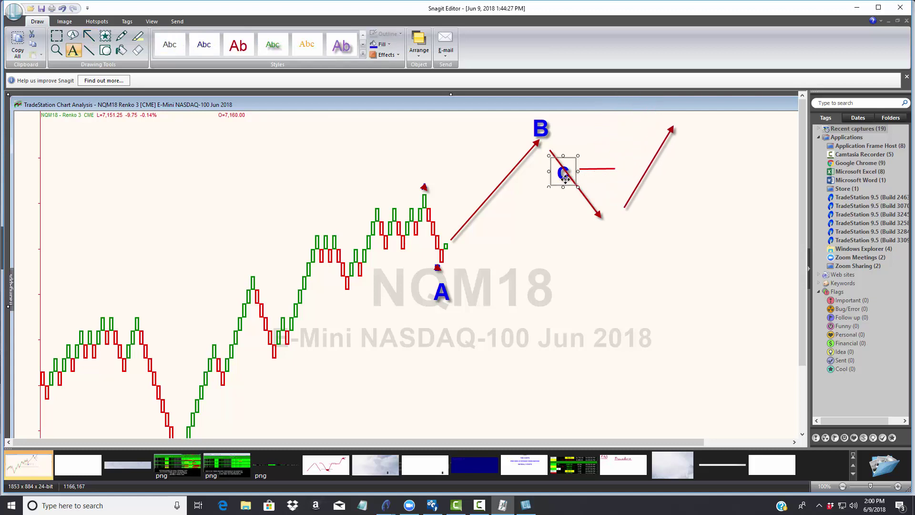
drag(565, 179, 620, 240)
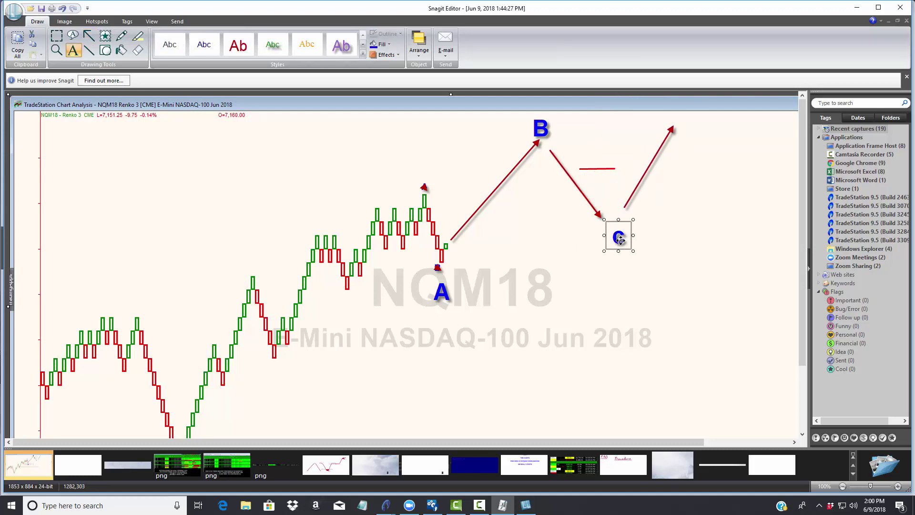
drag(600, 169, 659, 223)
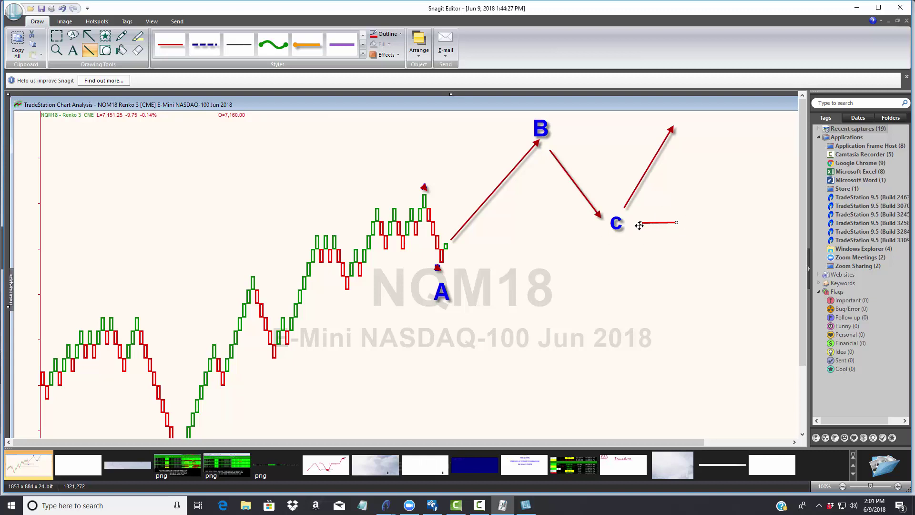
Step: Nudge the short red line beside C slightly
click(658, 229)
click(656, 223)
drag(656, 225, 656, 225)
right_click(657, 231)
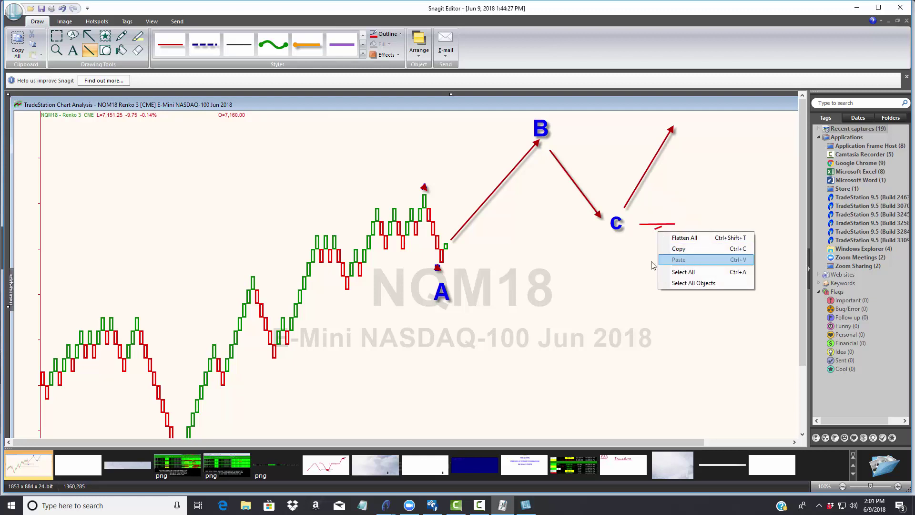
click(616, 281)
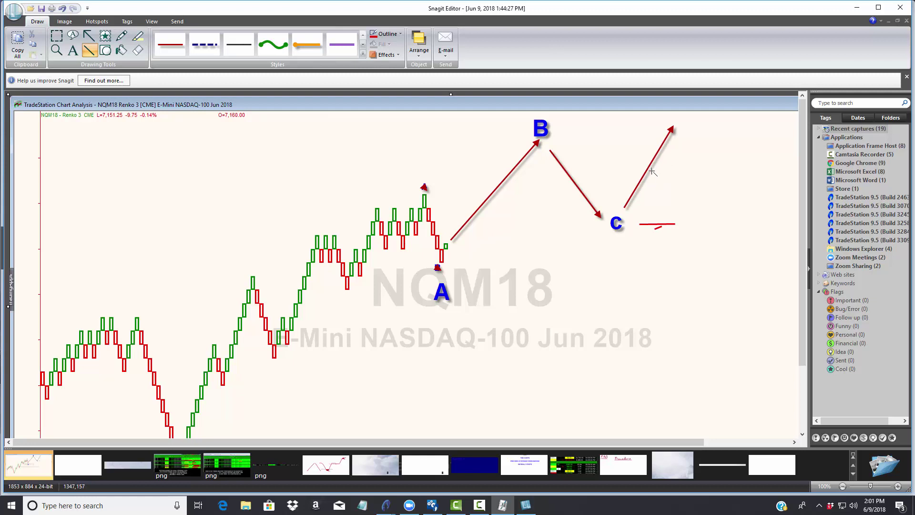
Step: Delete the long red arrow rising up-right from C
right_click(670, 132)
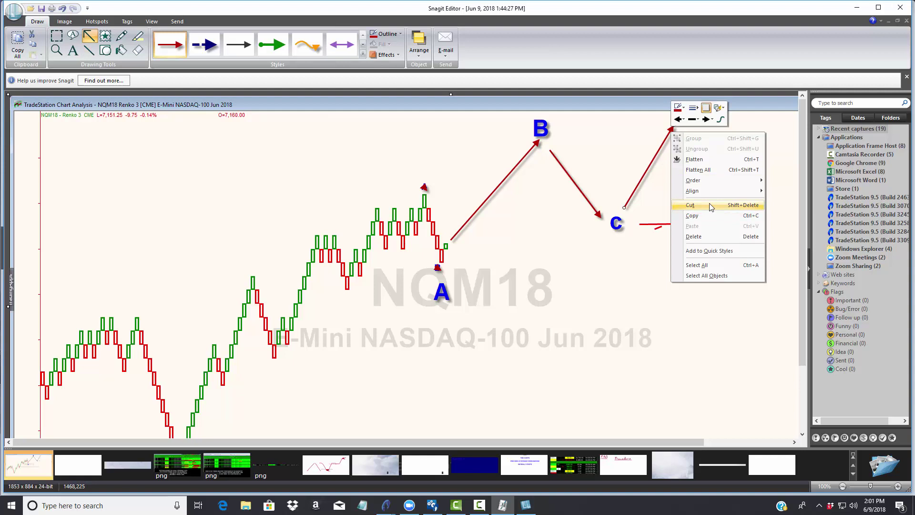
click(706, 236)
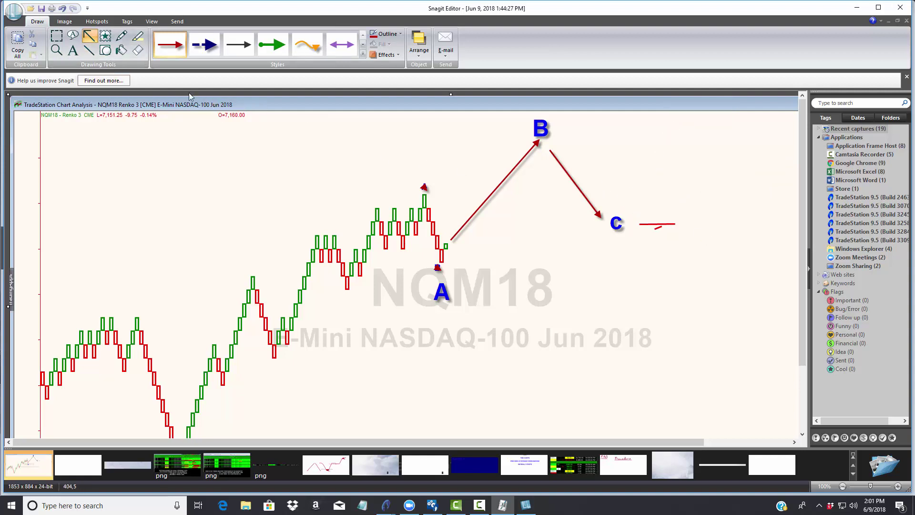
click(605, 207)
click(604, 208)
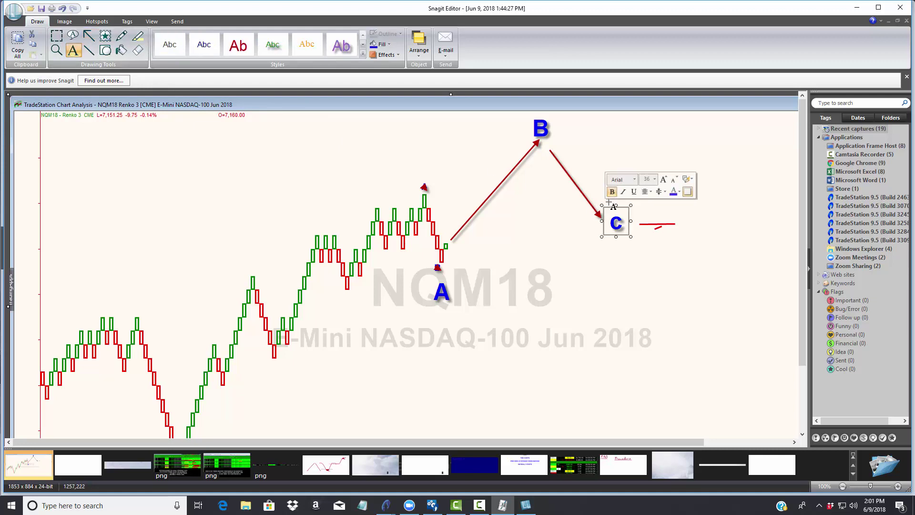
click(550, 330)
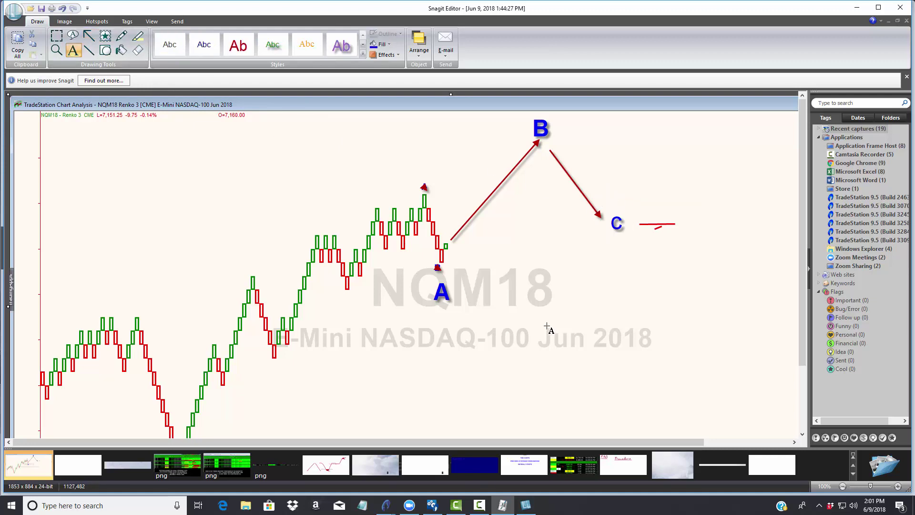
click(89, 36)
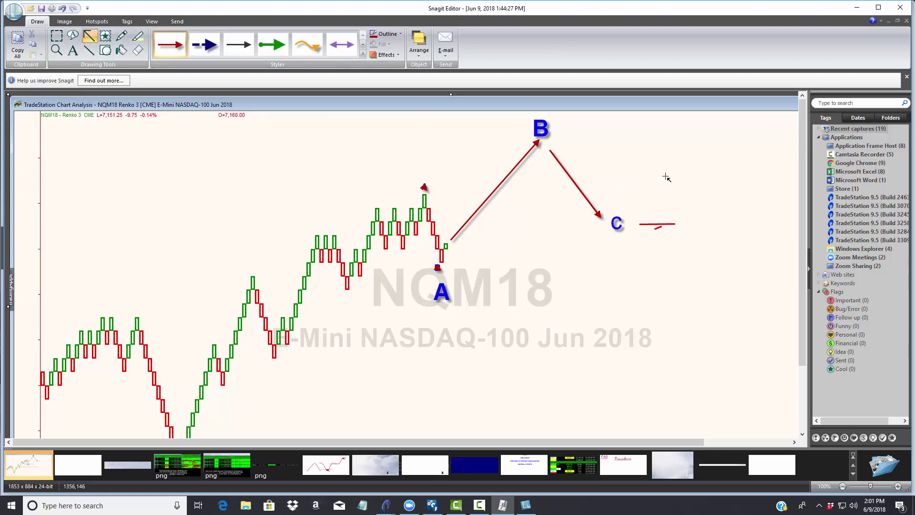
Step: Add a short red arrow rising from C and a long red arrow plunging to the lower right
drag(627, 197, 654, 168)
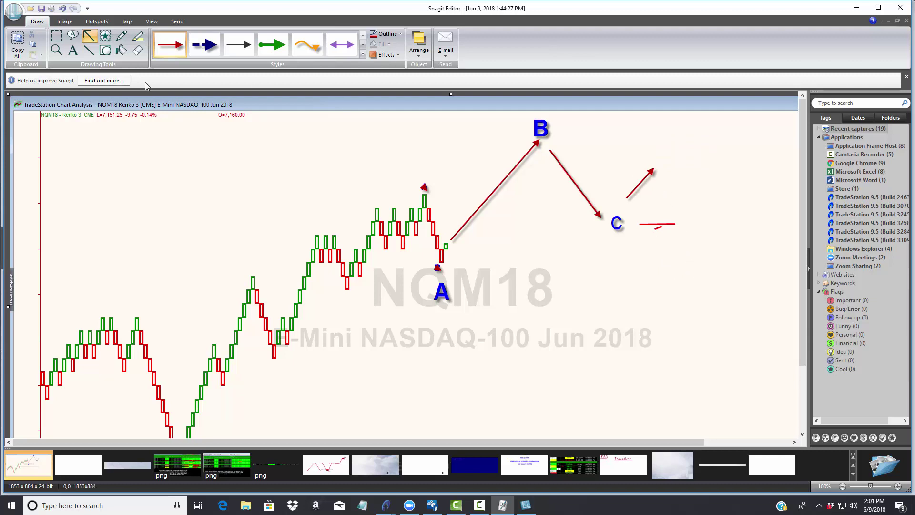
click(90, 42)
mouse_move(665, 215)
mouse_down()
mouse_move(711, 329)
mouse_move(766, 422)
mouse_up()
click(550, 342)
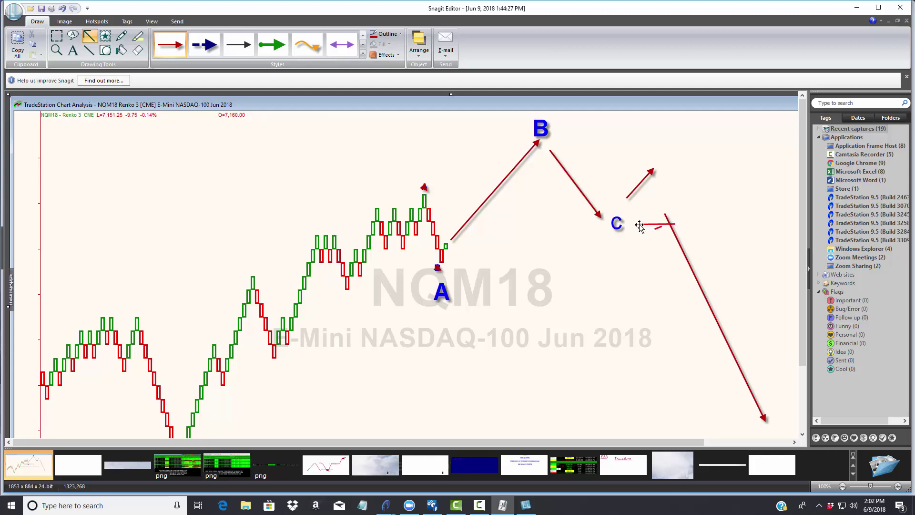
click(671, 230)
click(527, 296)
Step: Move the A label to the first peak and shift B lower on the chart
drag(541, 130, 598, 352)
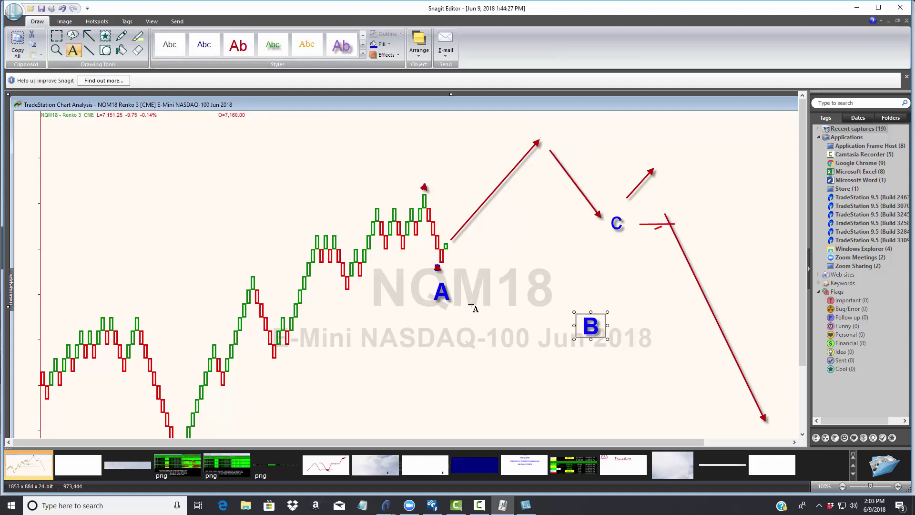
drag(442, 294, 543, 126)
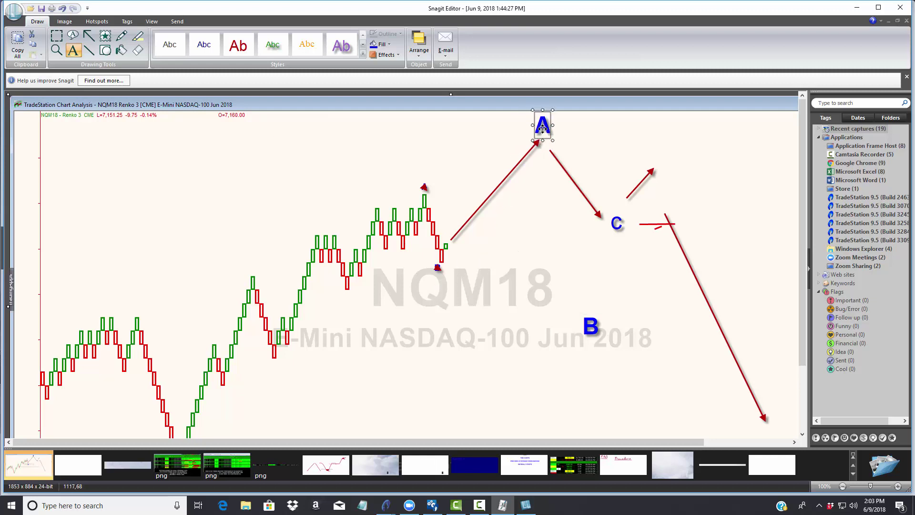
click(516, 317)
drag(597, 323, 608, 285)
Step: Delete the C text and move the B label into its place at the descending arrow's low
click(615, 222)
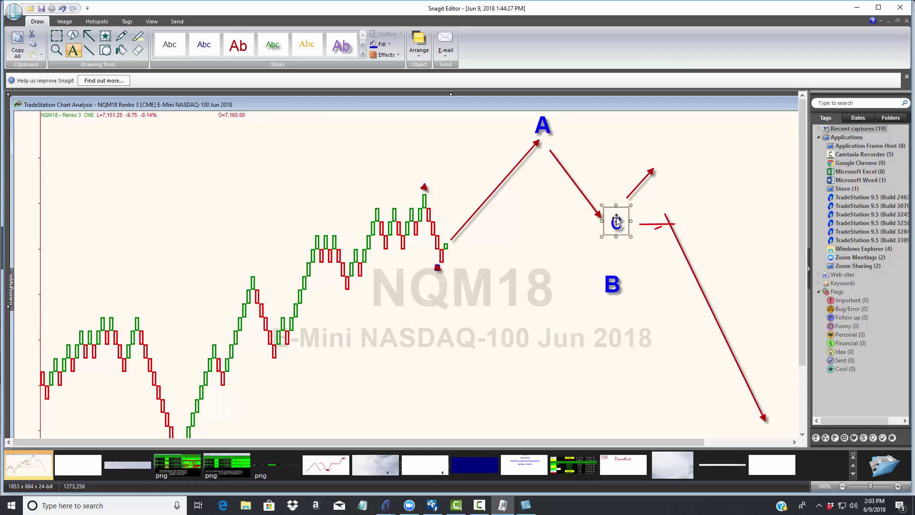
click(616, 223)
double_click(616, 223)
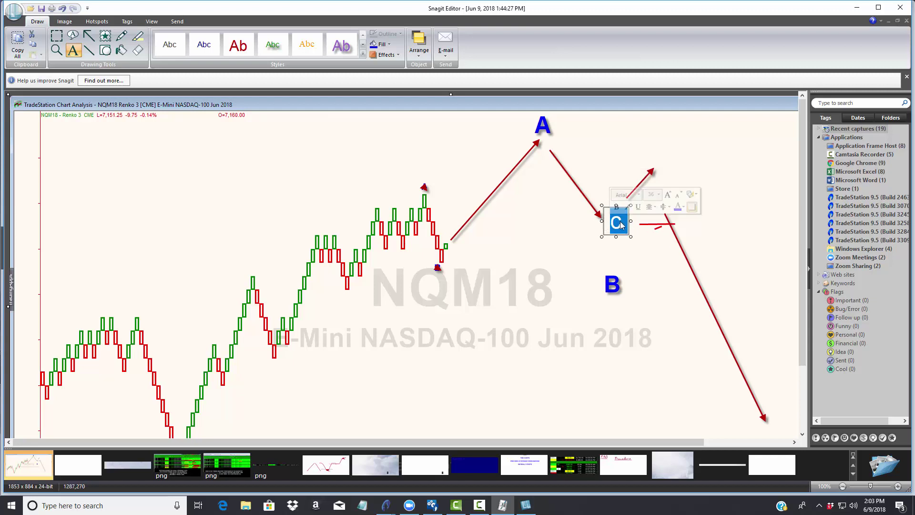
click(617, 224)
double_click(616, 223)
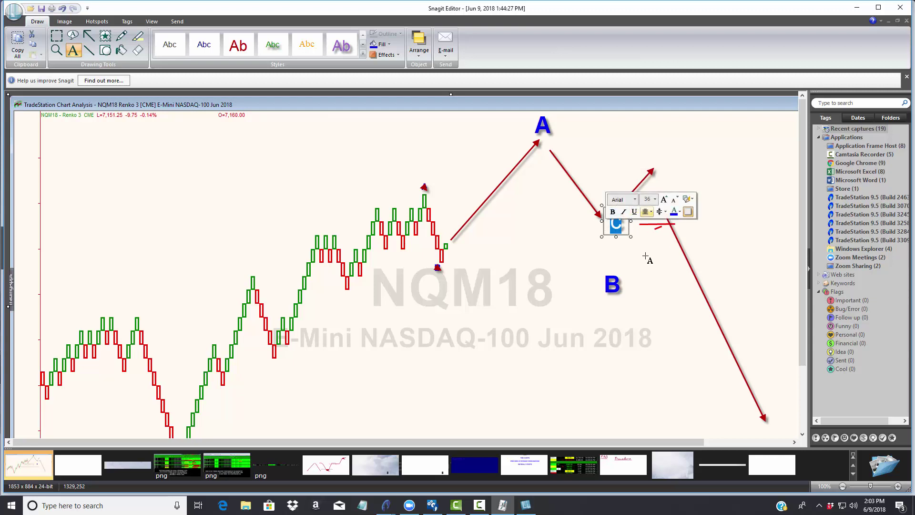
right_click(620, 224)
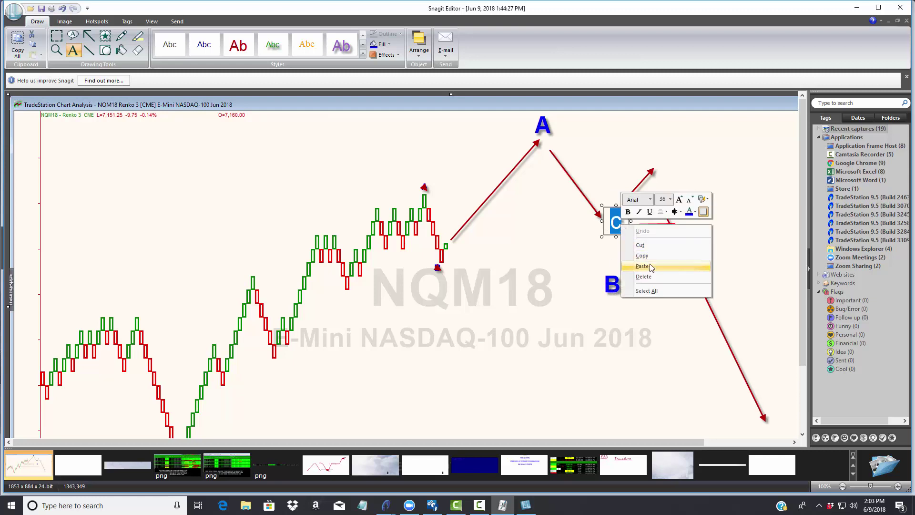
click(643, 276)
drag(612, 283, 617, 226)
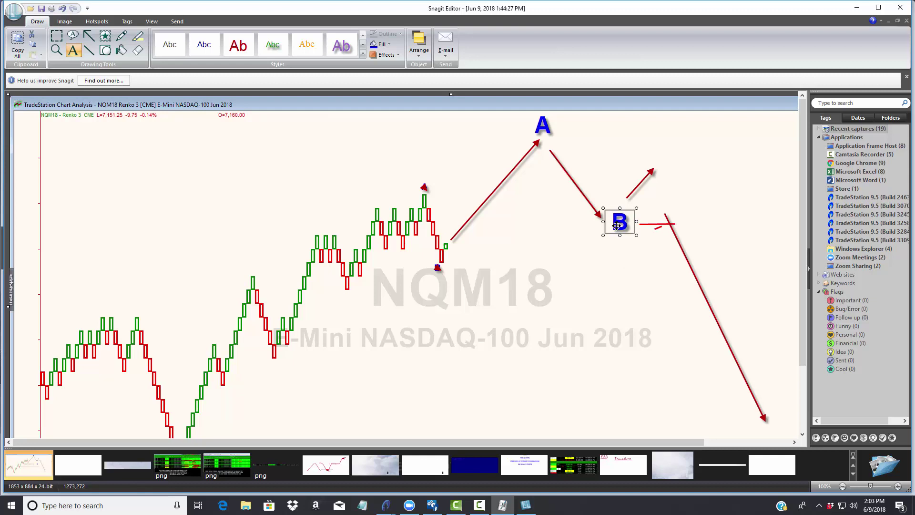
click(623, 294)
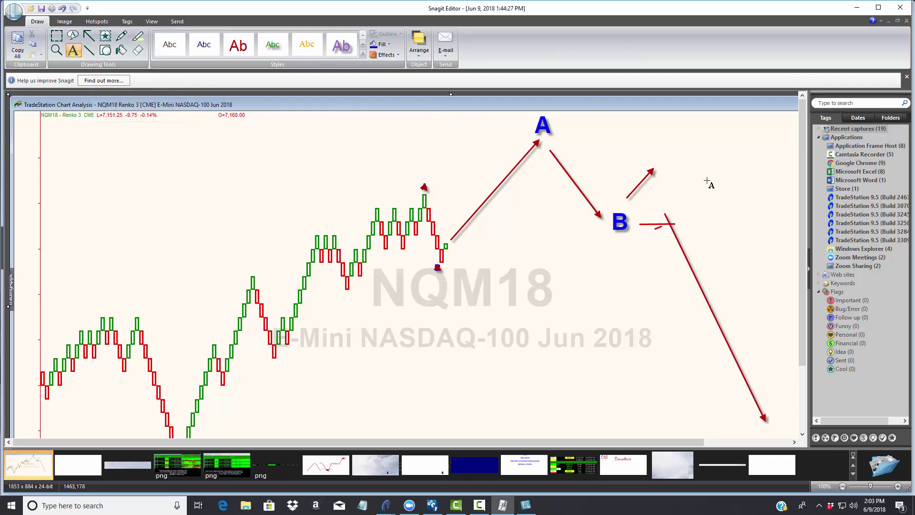
Step: Add a blue 'C' text label above-right of B, at the rising arrow's tip
drag(665, 165, 705, 192)
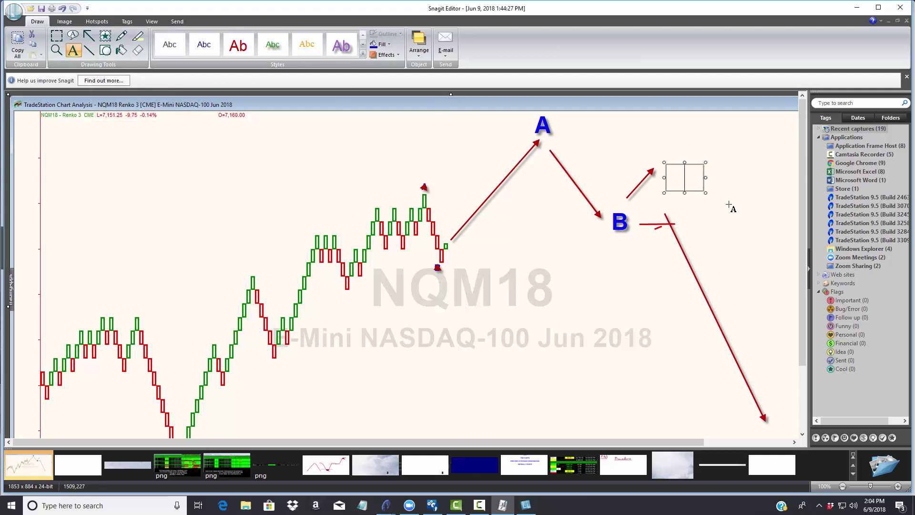
text(C)
double_click(686, 173)
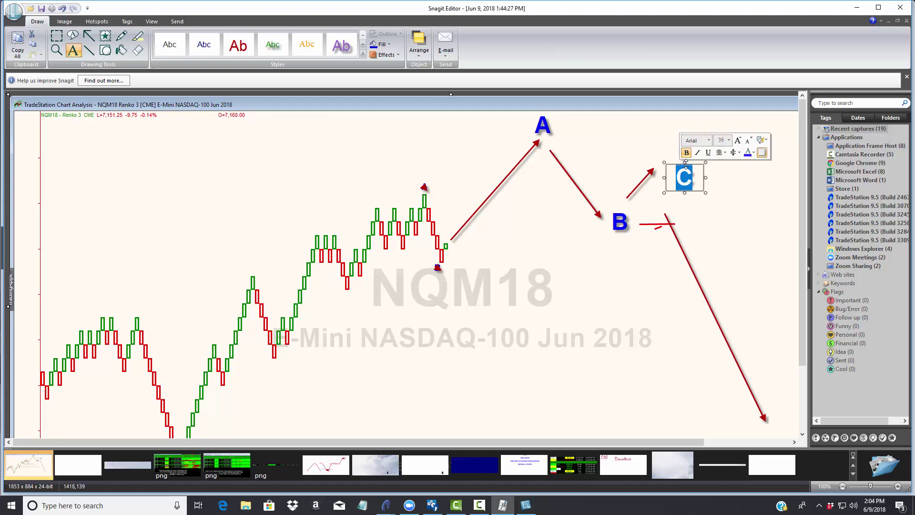
drag(667, 163, 659, 158)
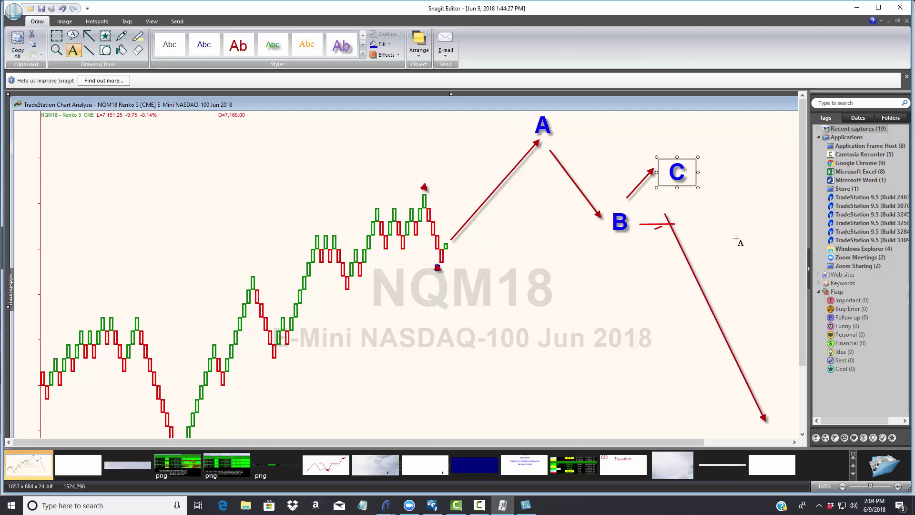
key(Escape)
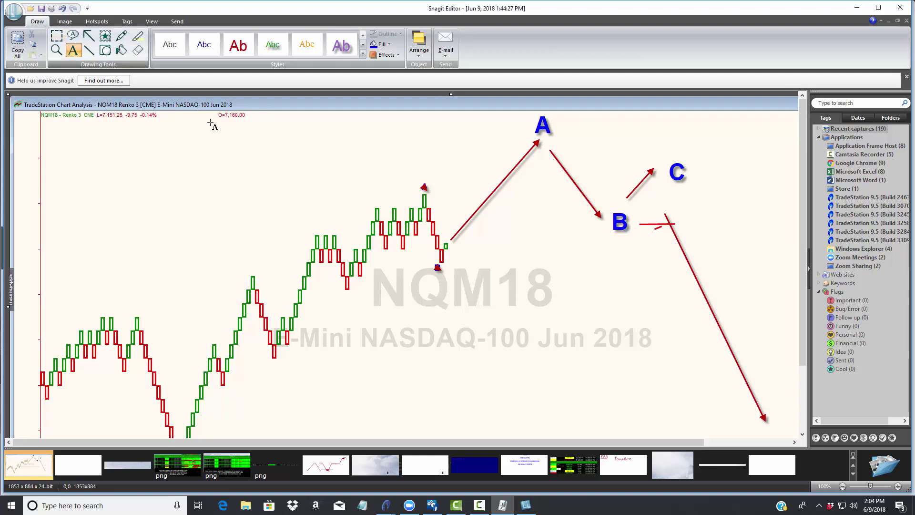
Step: Draw a short downward red arrow below B and move the horizontal line up beside C
click(684, 230)
click(89, 35)
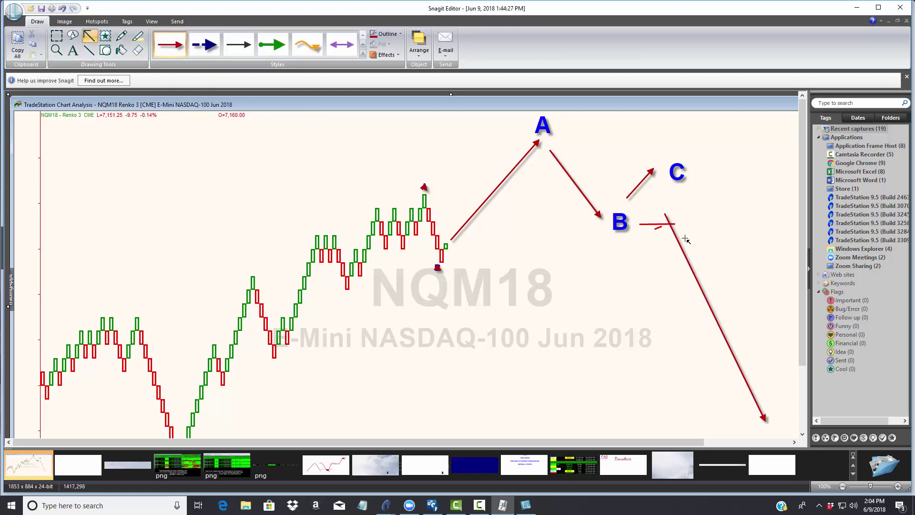
drag(685, 239, 695, 258)
drag(658, 225, 710, 174)
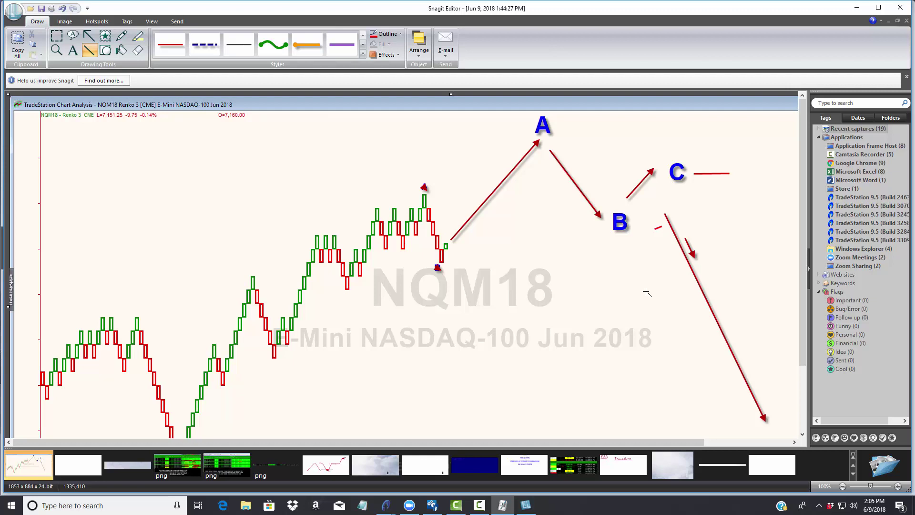
click(701, 174)
Step: Minimize Snagit and pan the TradeStation NQM18 Renko chart back to earlier bars
click(857, 11)
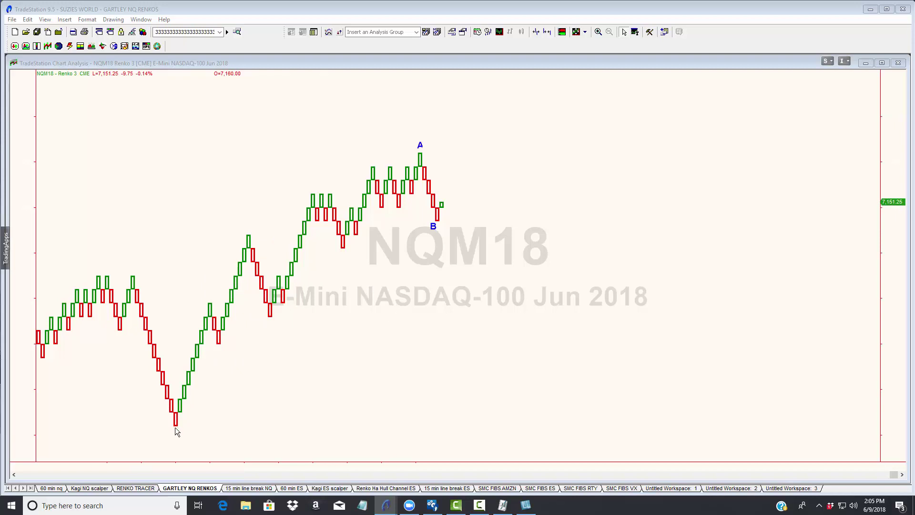
click(233, 210)
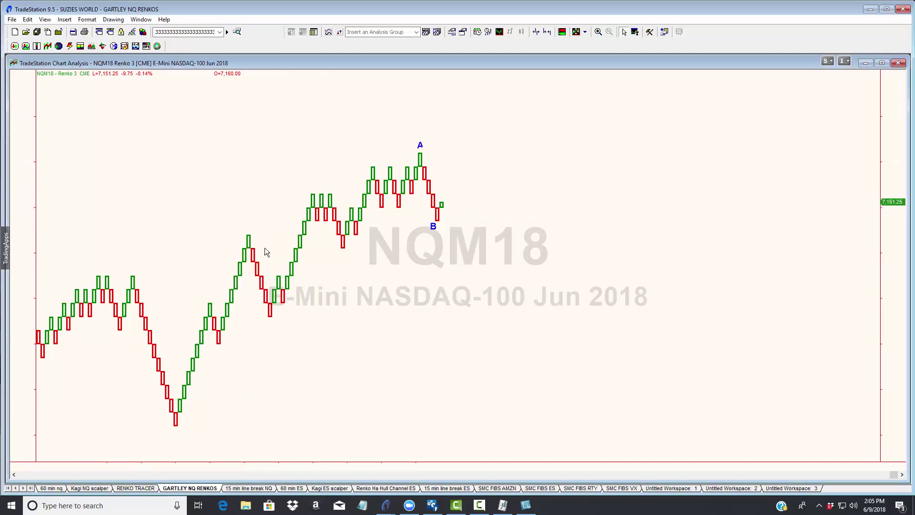
drag(897, 478, 872, 476)
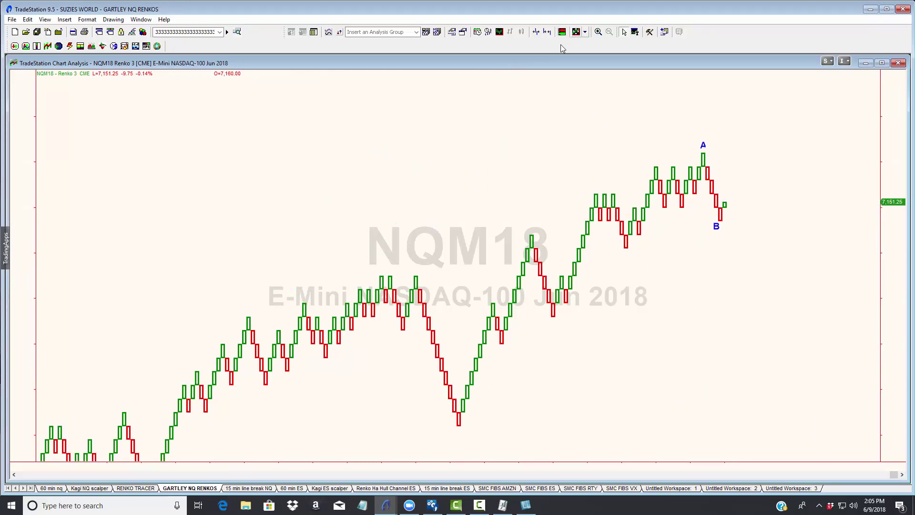
drag(368, 204, 790, 153)
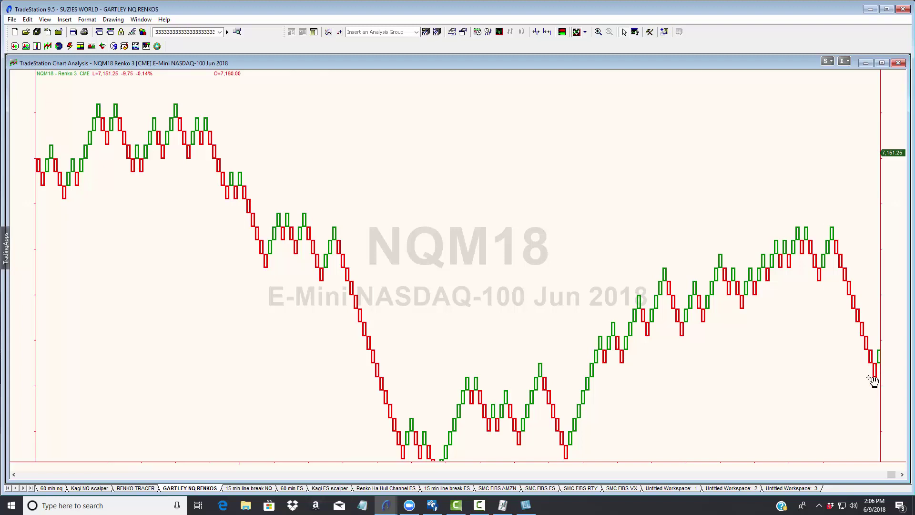
drag(633, 223, 599, 226)
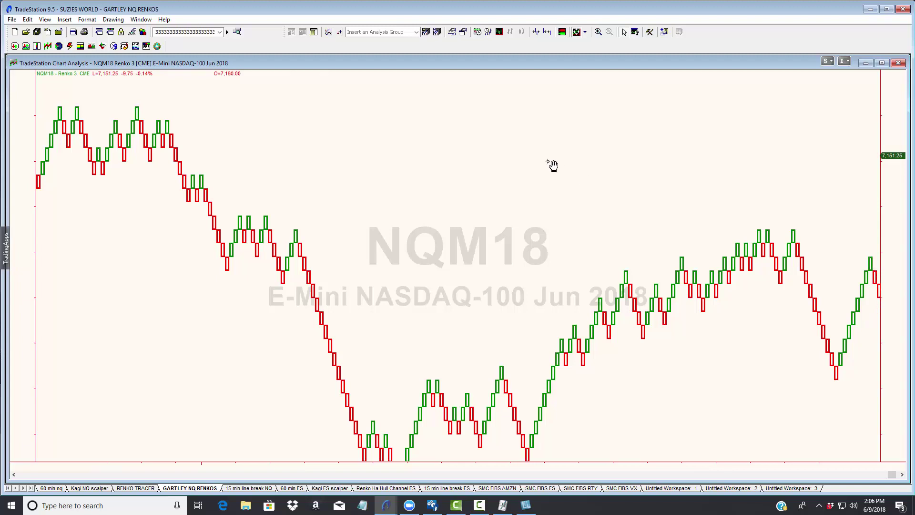
Step: Pan the NQM18 Renko chart back to the newest bars showing the A and B labels
scroll(539, 156, down, 4)
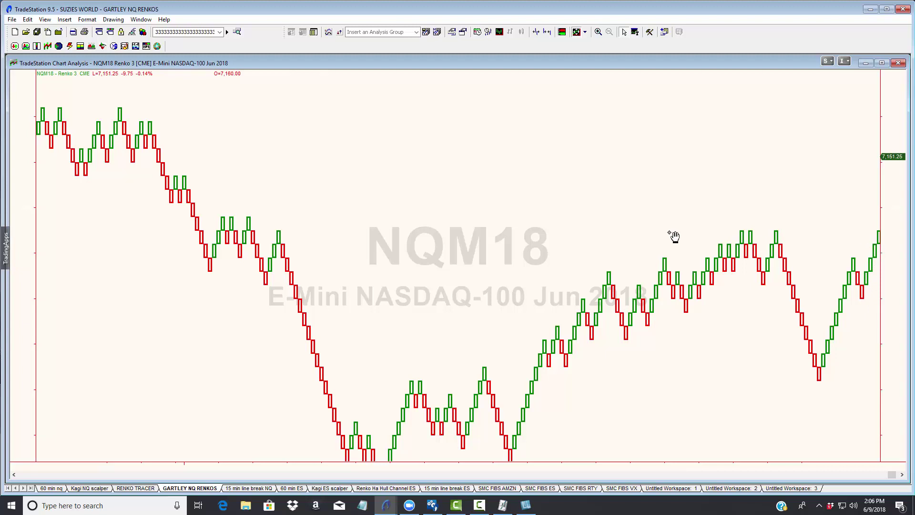
drag(574, 230, 462, 244)
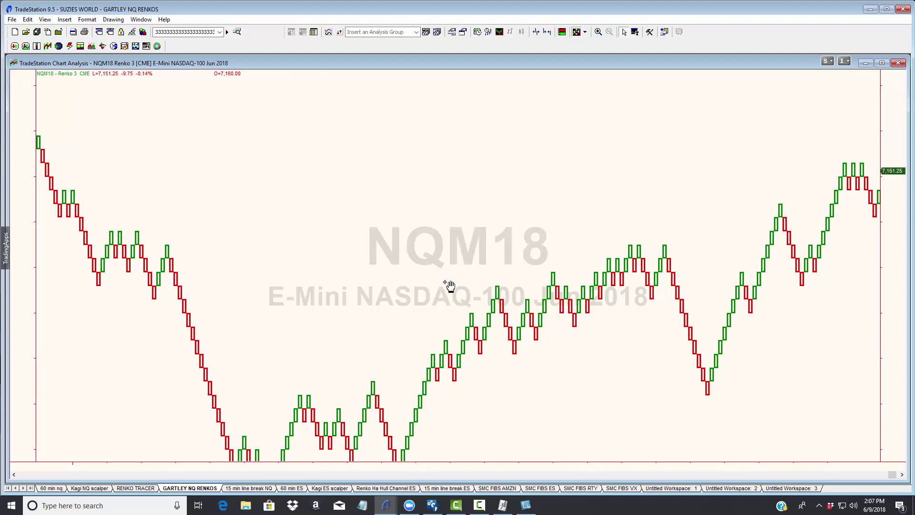
drag(514, 212, 362, 259)
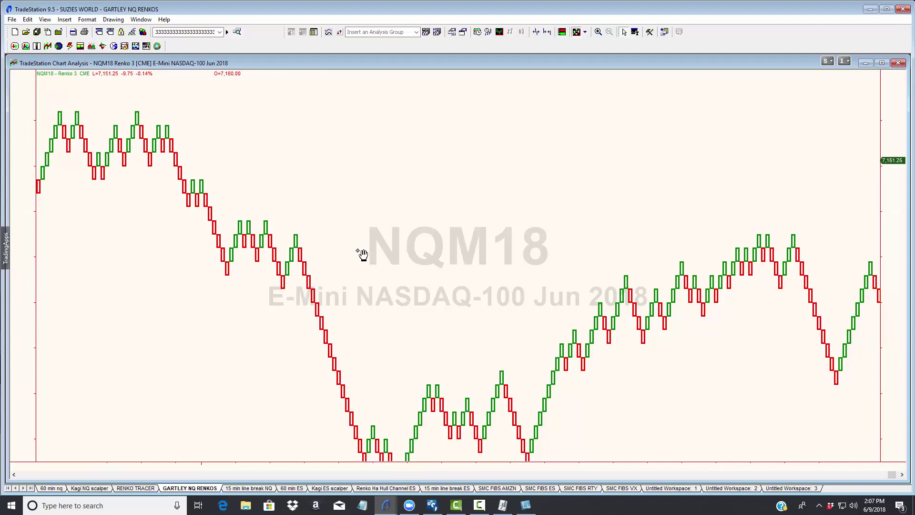
drag(370, 228, 380, 171)
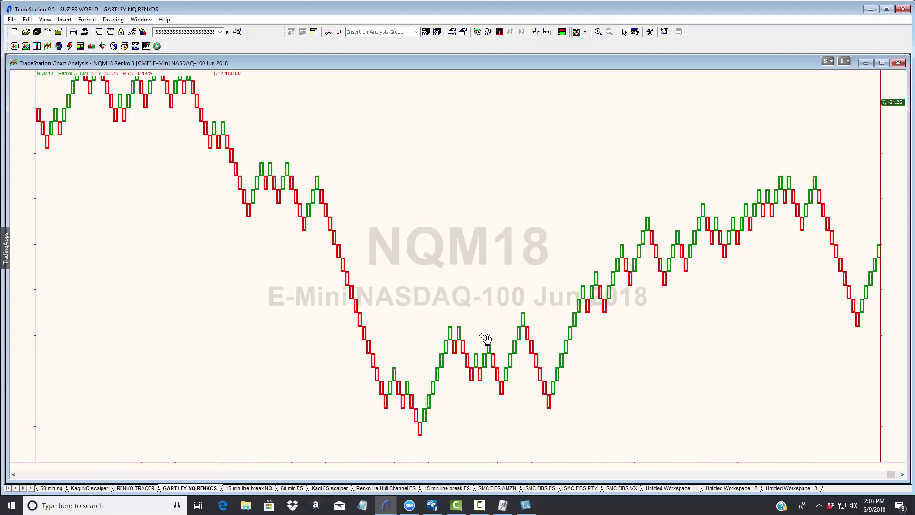
drag(544, 215, 171, 262)
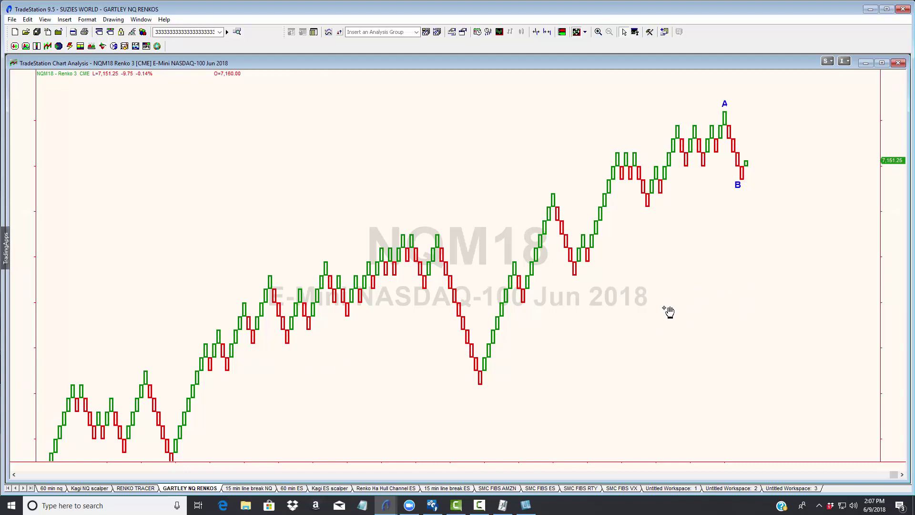
Step: Drag the A–B bars toward the chart centre, leaving blank space on the right
drag(425, 208, 251, 235)
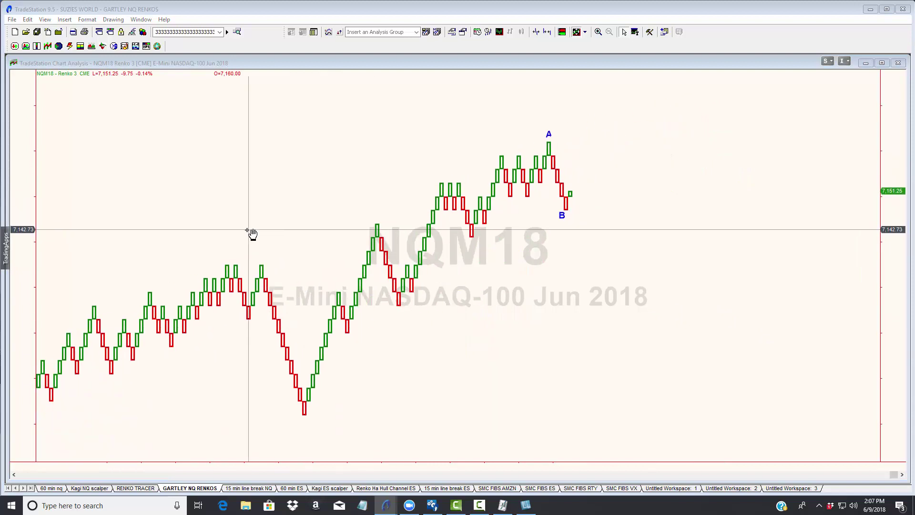